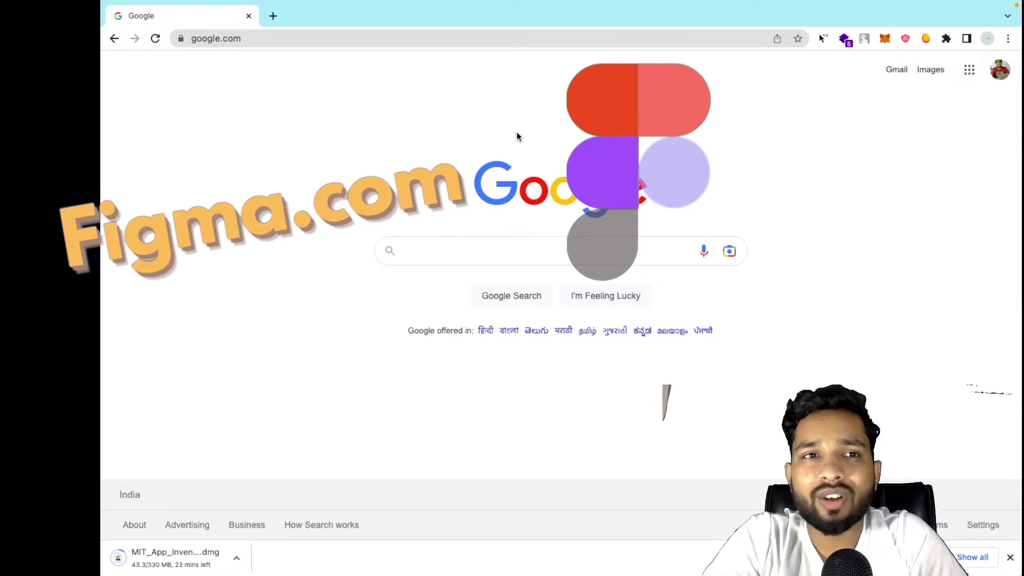
Enter figma.com in Chrome's address bar and load the site.
key(super+l)
text(figma.com)
key(Return)
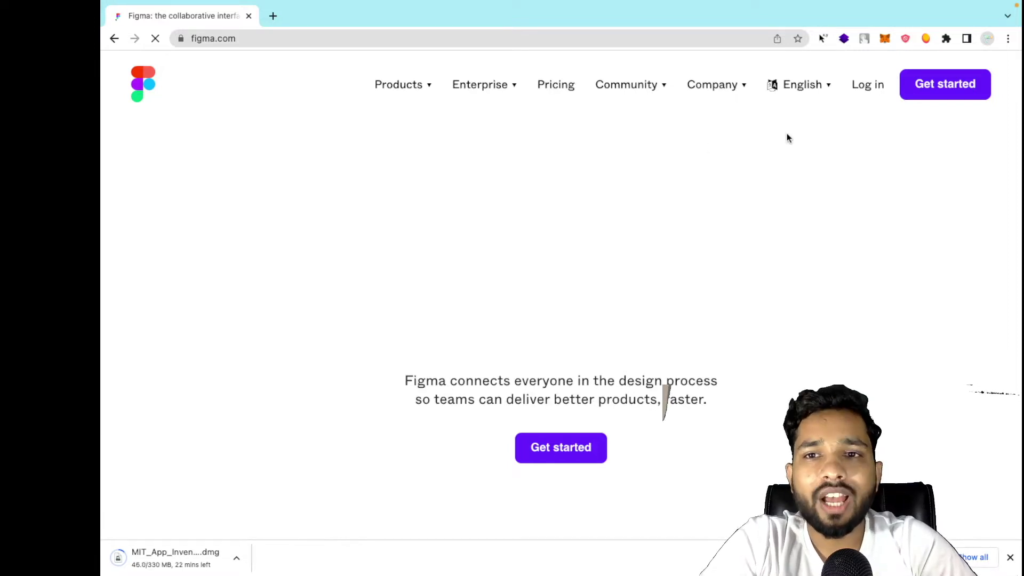
Log in to Figma with a Google account to land on Recently viewed.
click(859, 91)
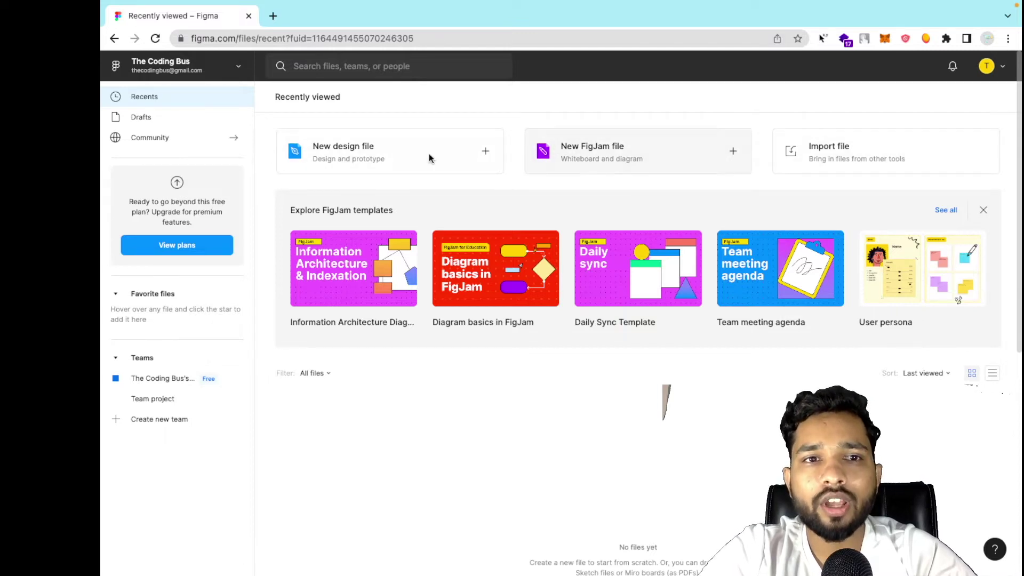
Create a new blank design file and rename it 'First App Design'.
click(353, 149)
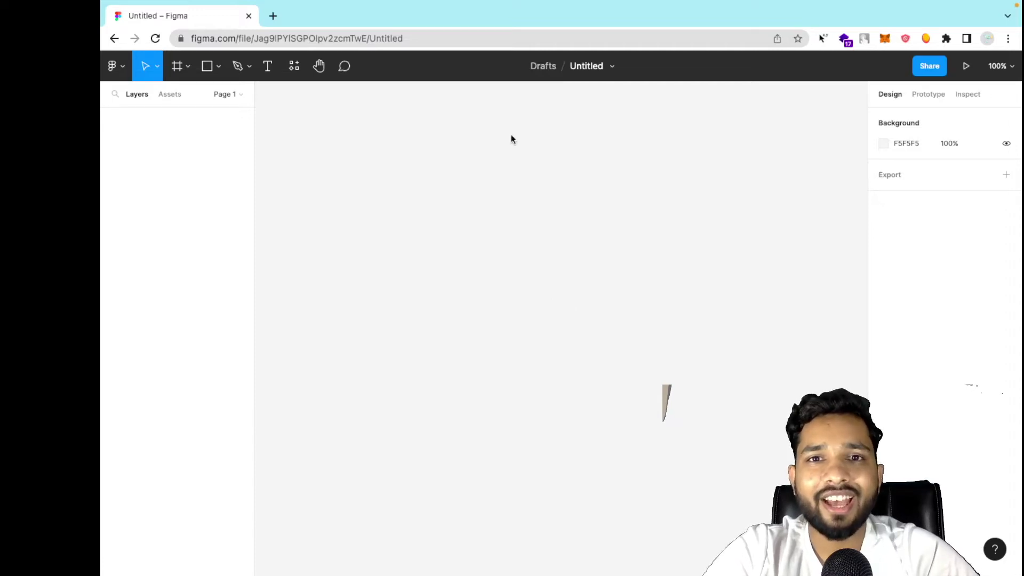
click(584, 66)
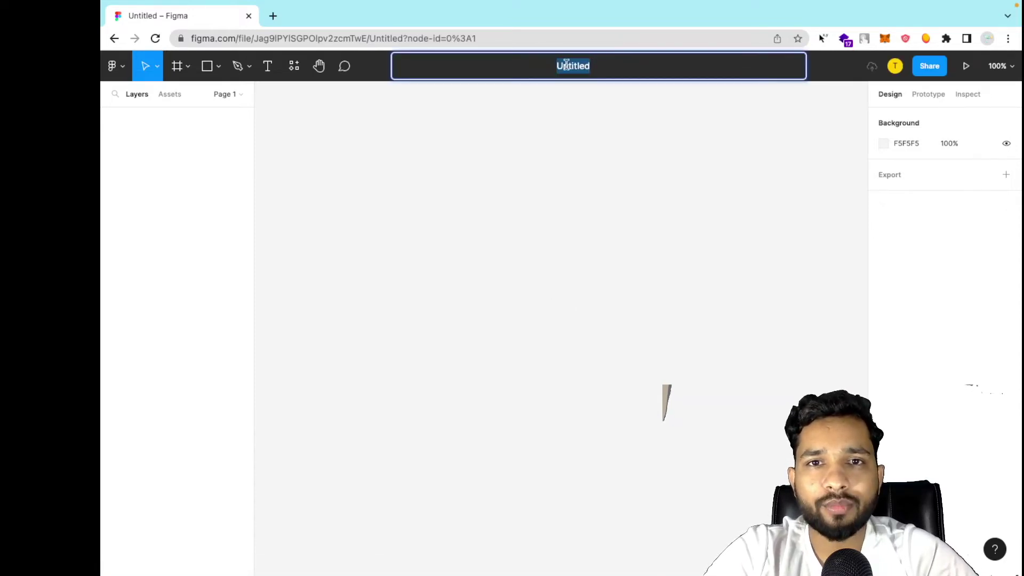
text(First)
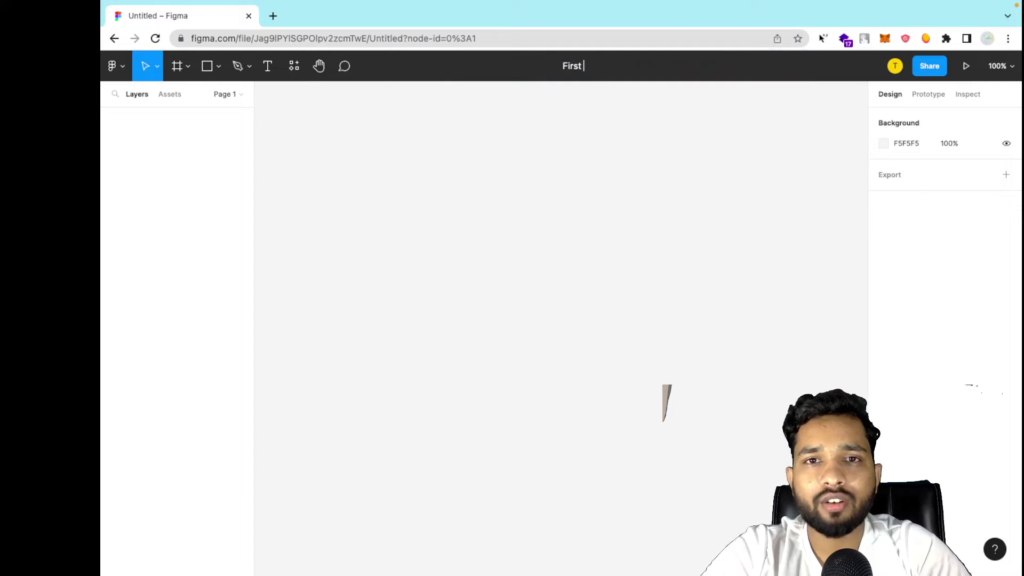
text( App Des)
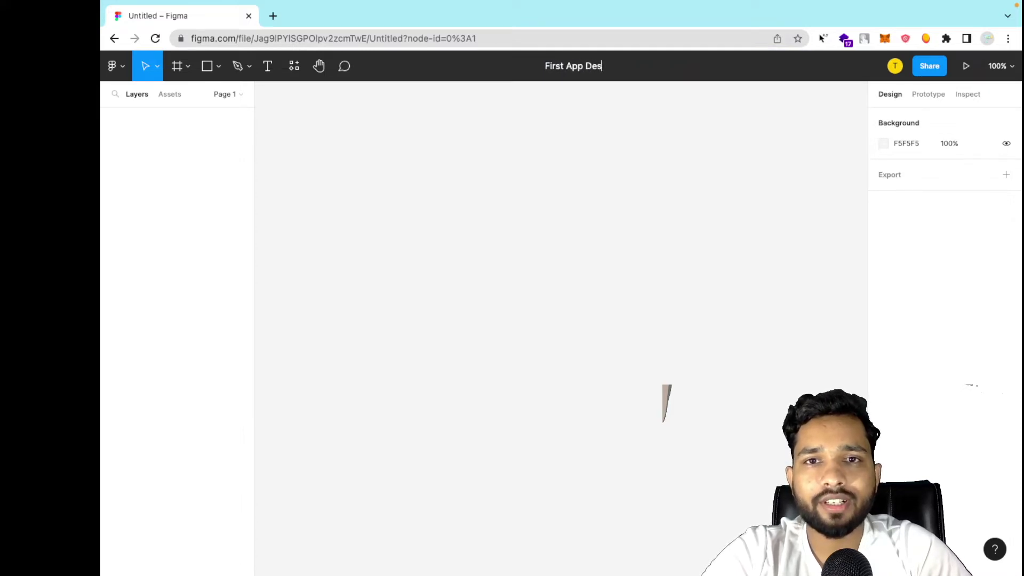
text(ign)
key(Return)
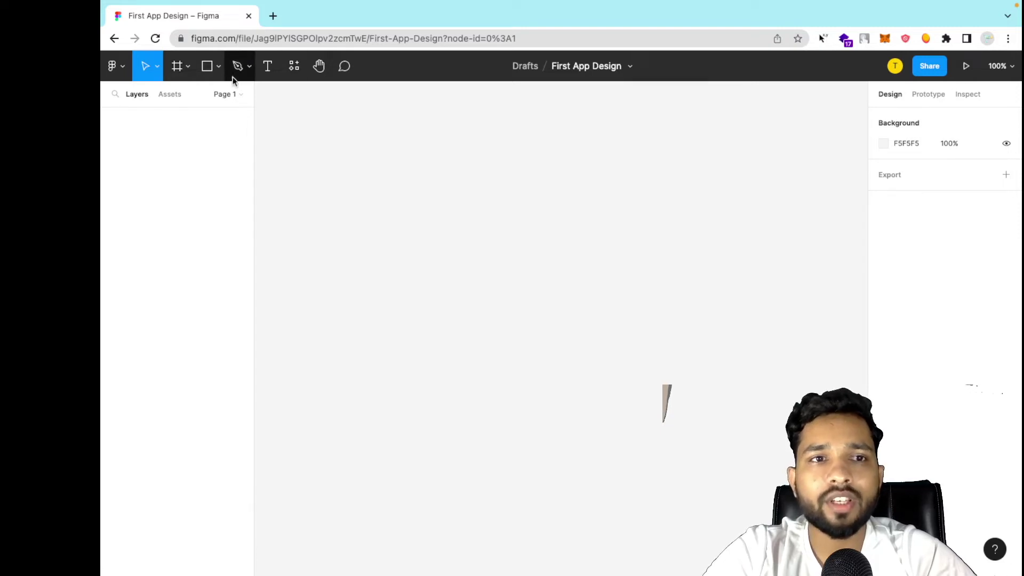
Draw a rectangle and size it to about 276 × 415 as the phone screen.
click(218, 72)
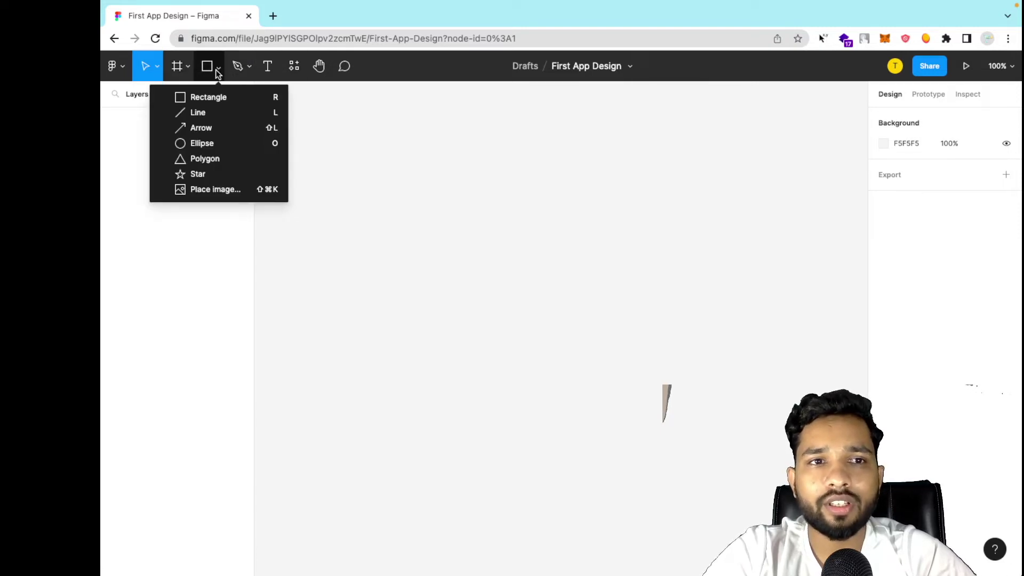
click(231, 98)
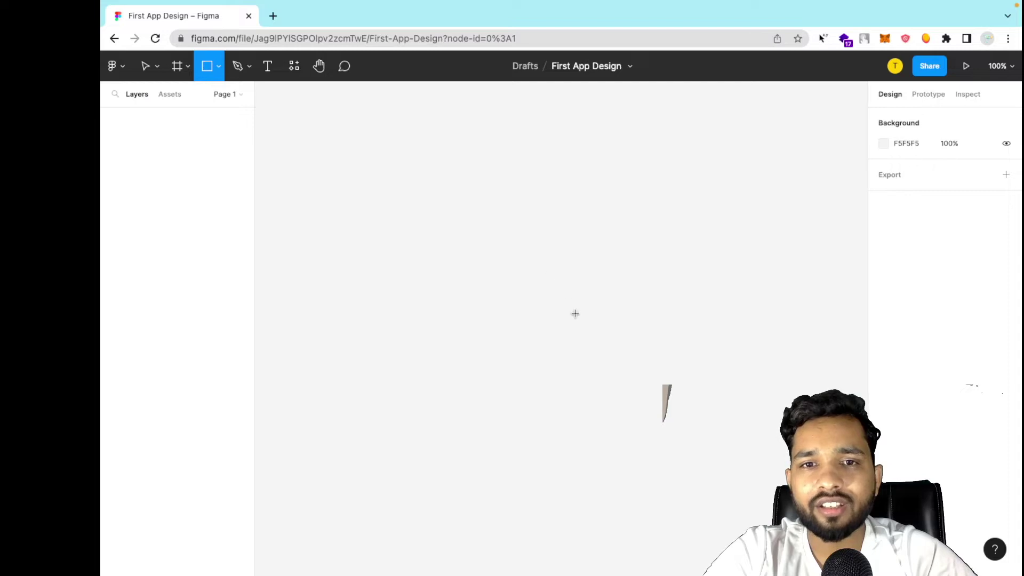
drag(575, 312, 461, 158)
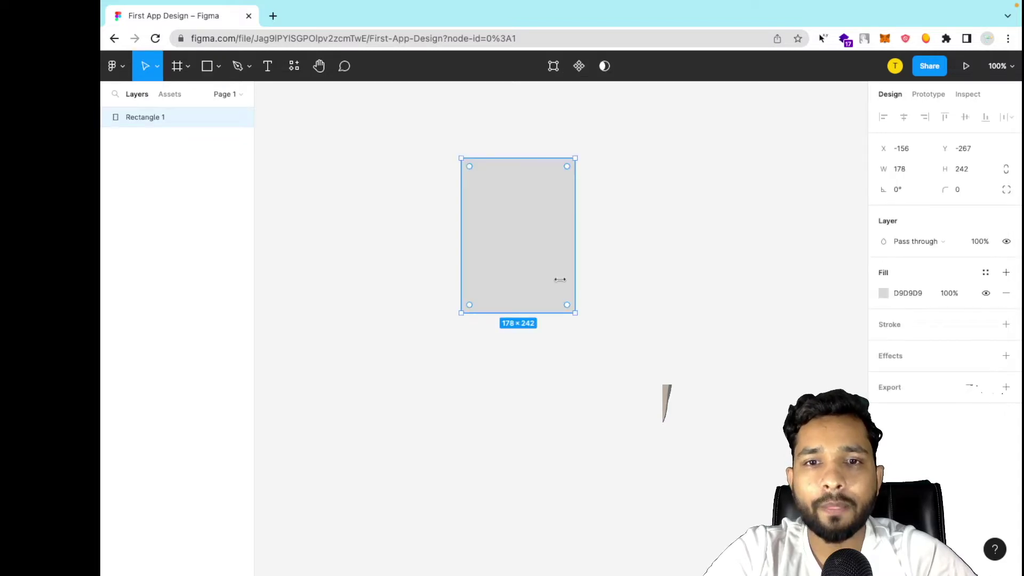
drag(573, 313, 638, 424)
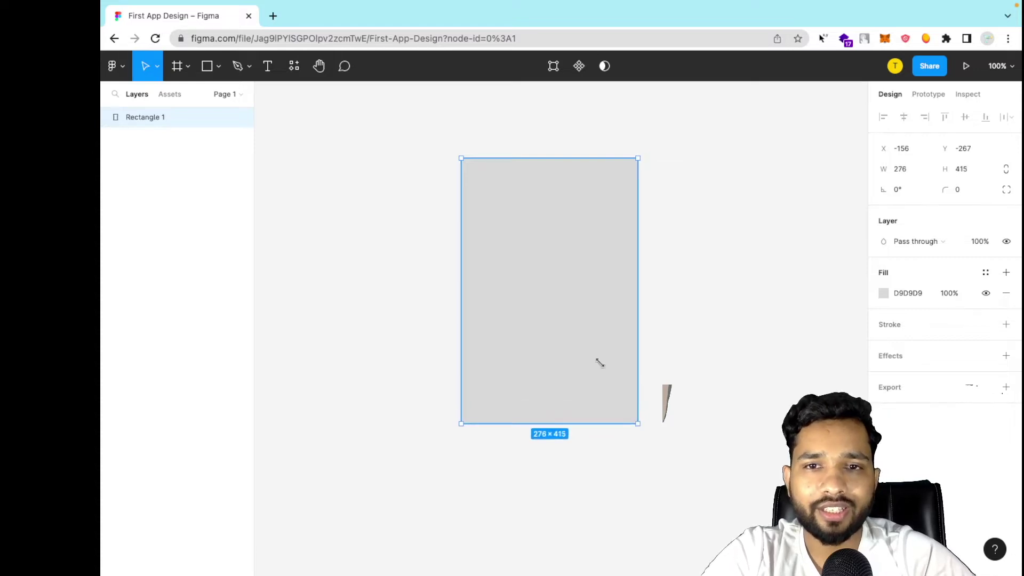
click(418, 181)
click(545, 247)
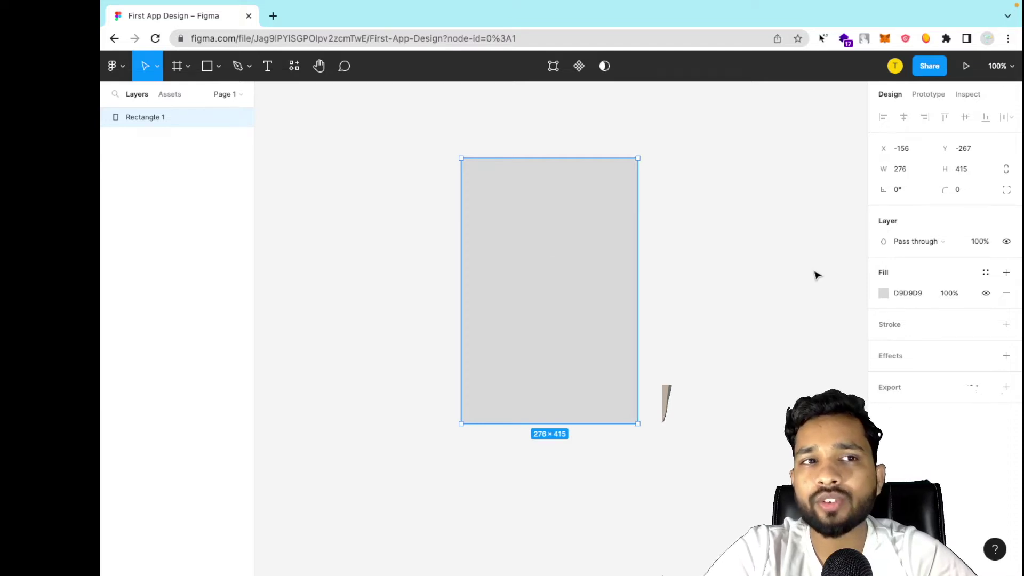
Fill Rectangle 1 white (FFFFFF) and lock its layer.
click(884, 293)
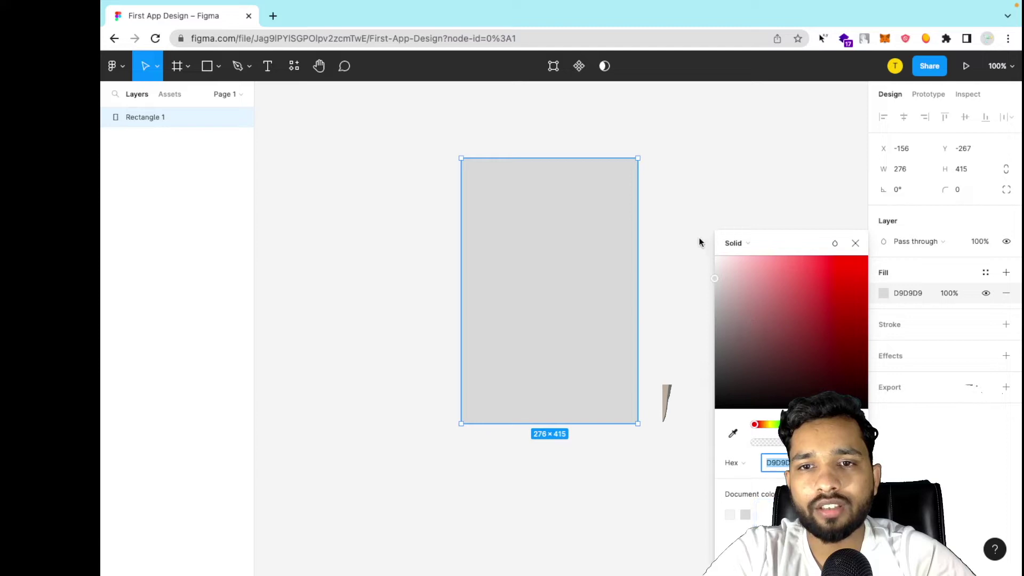
text(ffffff)
key(Return)
key(Escape)
click(567, 247)
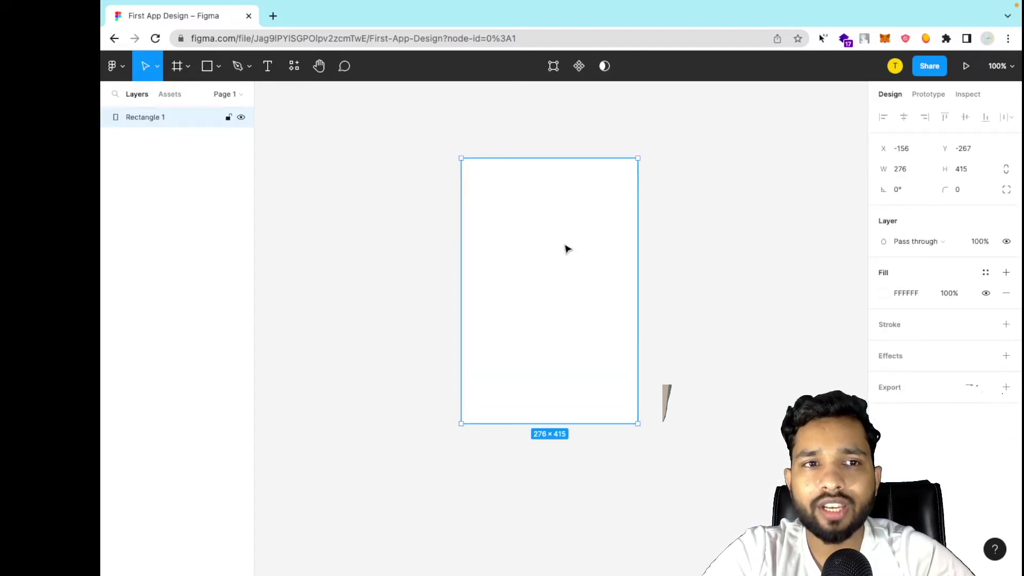
click(228, 118)
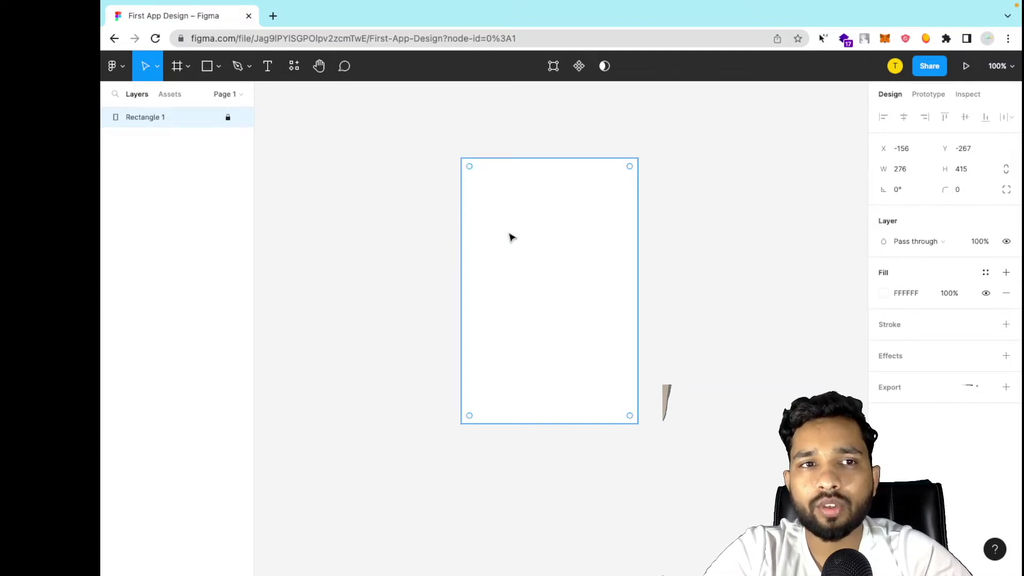
click(217, 68)
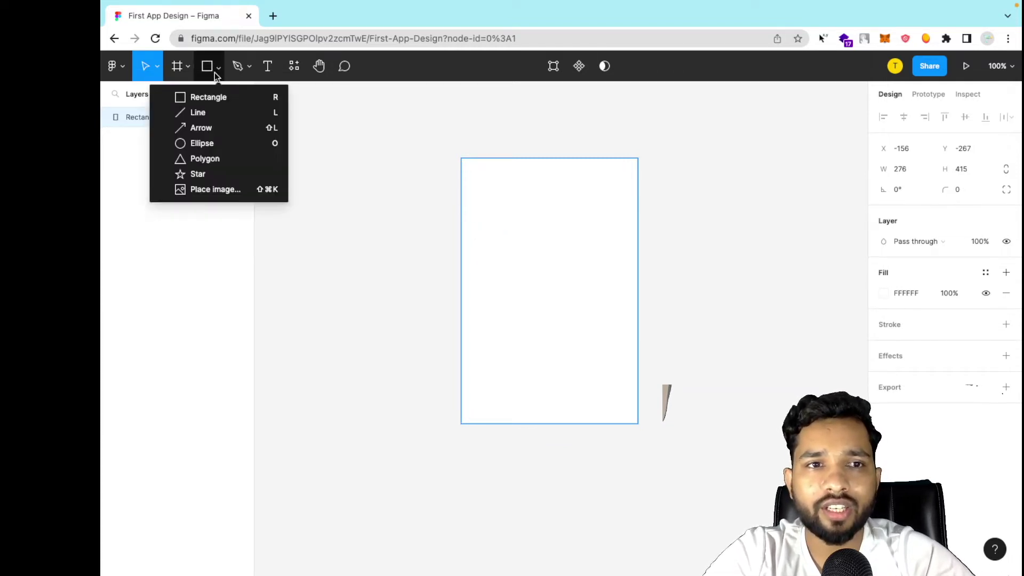
Draw Line 1, about 276 wide, horizontally across the rectangle's middle.
click(206, 112)
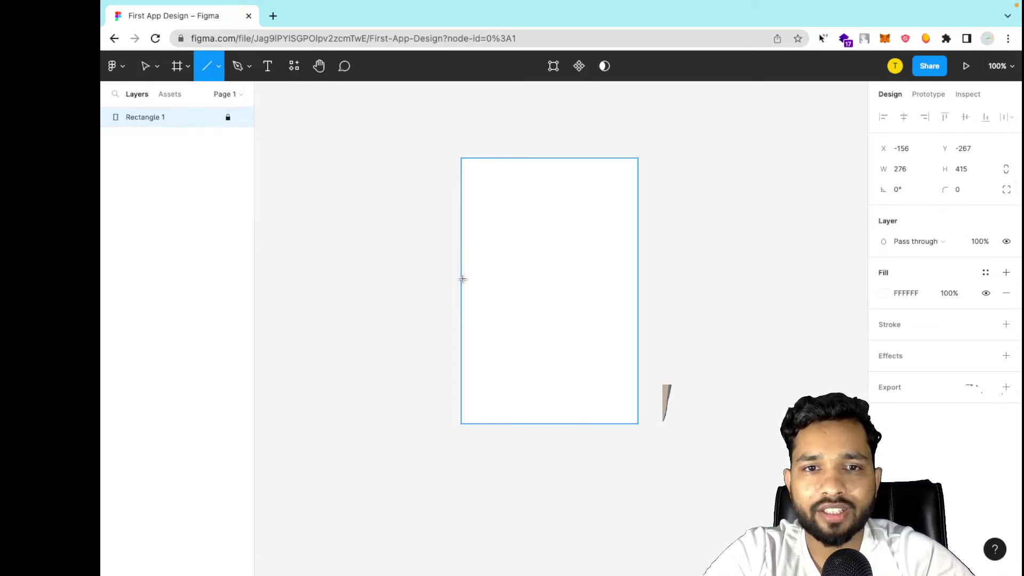
drag(461, 279, 639, 283)
click(539, 229)
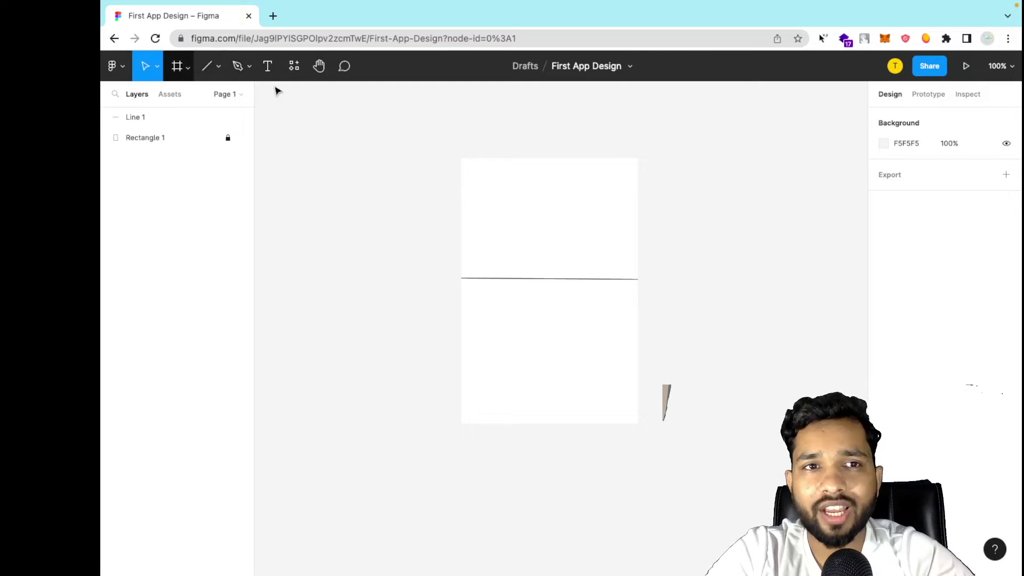
Draw a 231 × 30 rectangle bar near the top of the white rectangle.
click(219, 66)
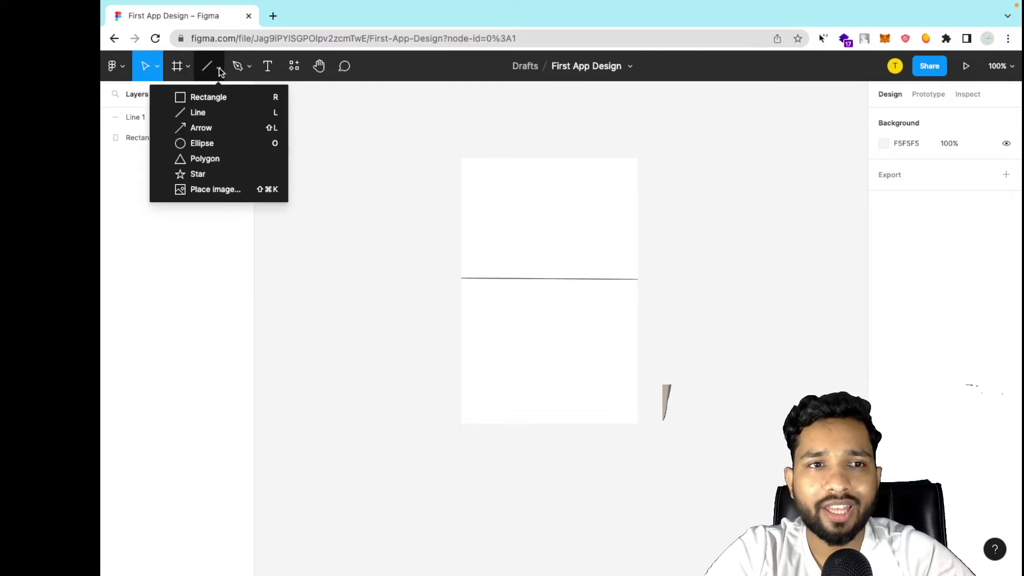
click(222, 96)
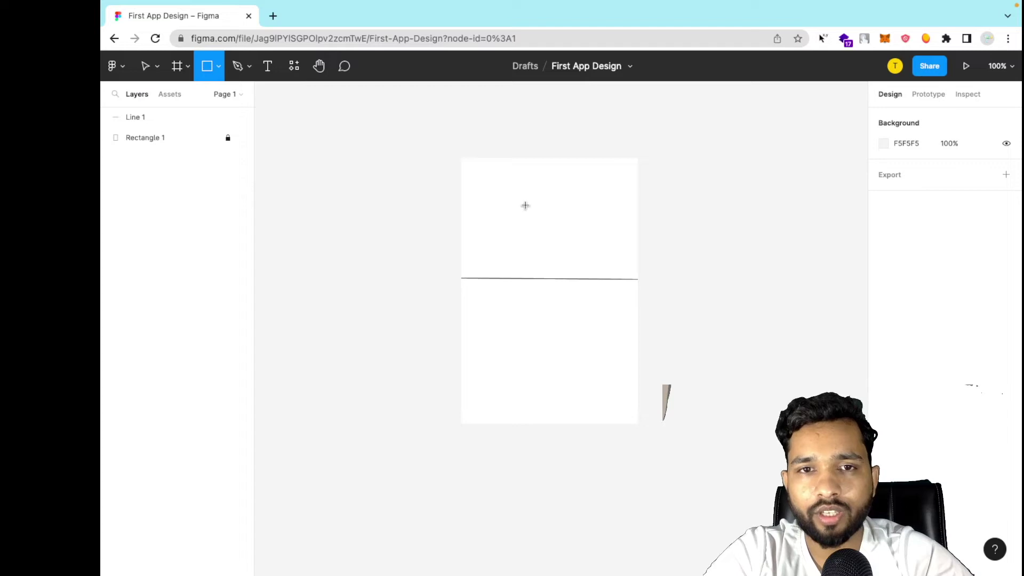
drag(490, 184, 637, 169)
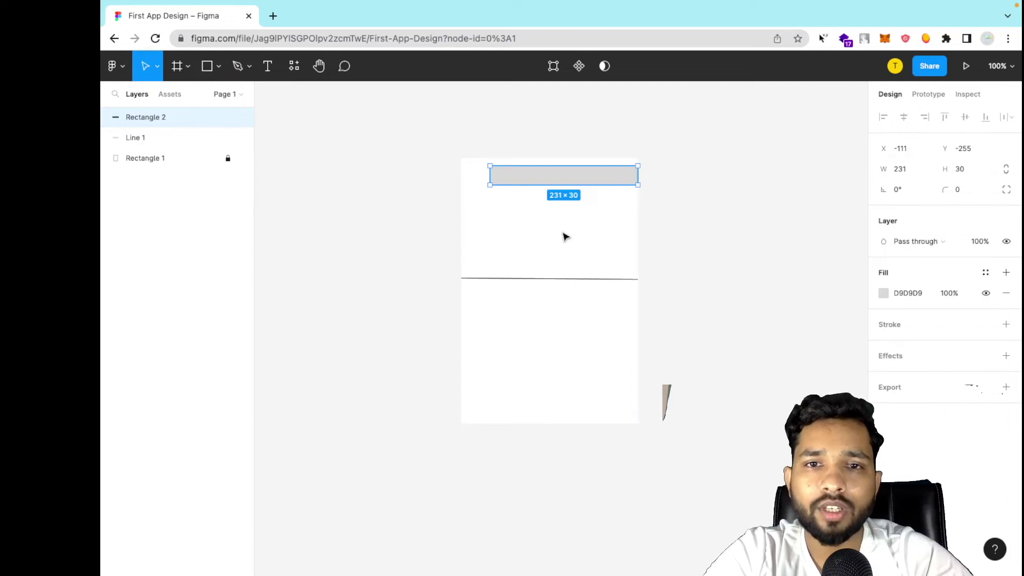
click(557, 228)
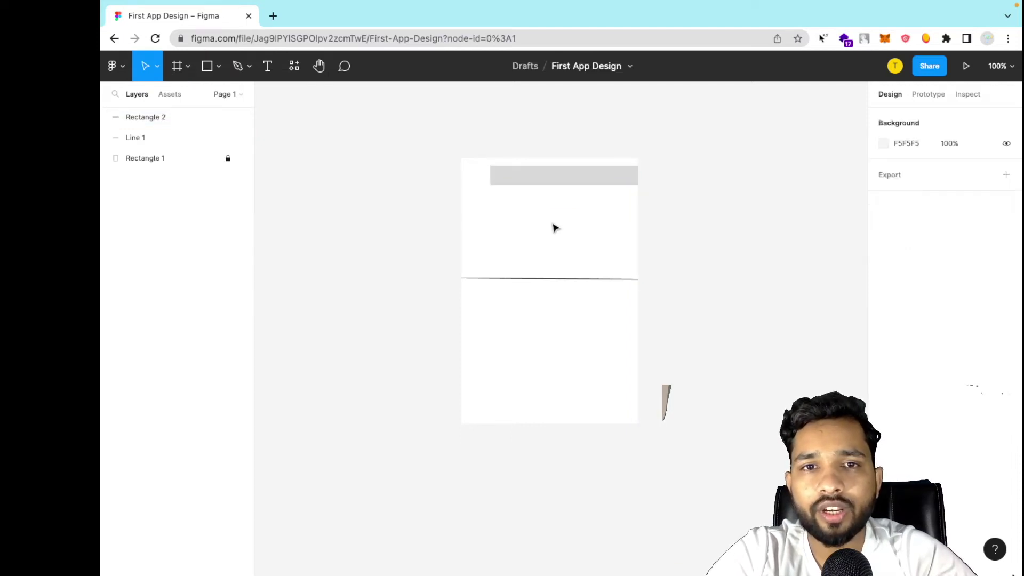
click(566, 176)
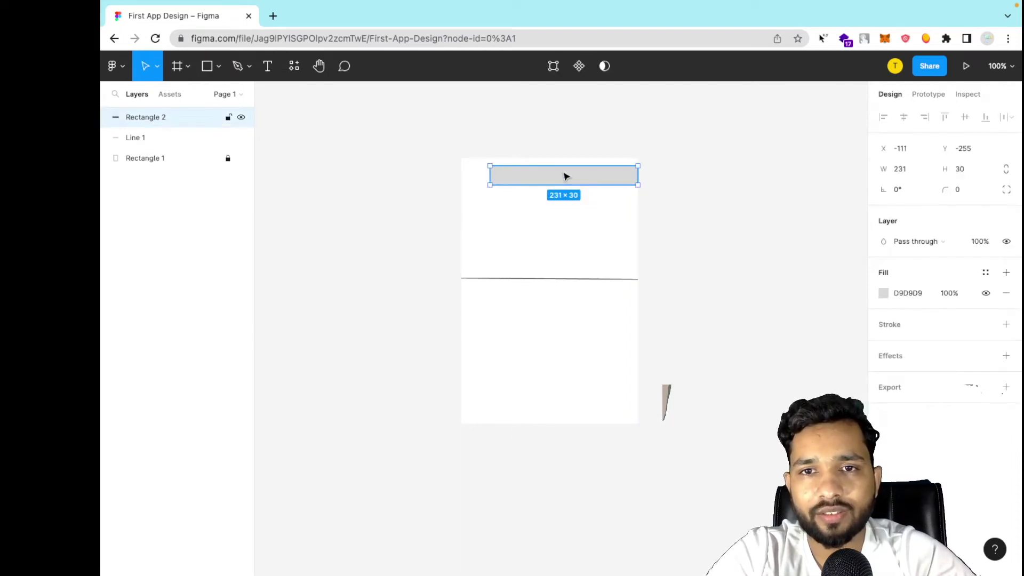
Tint the bar a pale khaki shade, then return to the Drafts file browser.
click(884, 293)
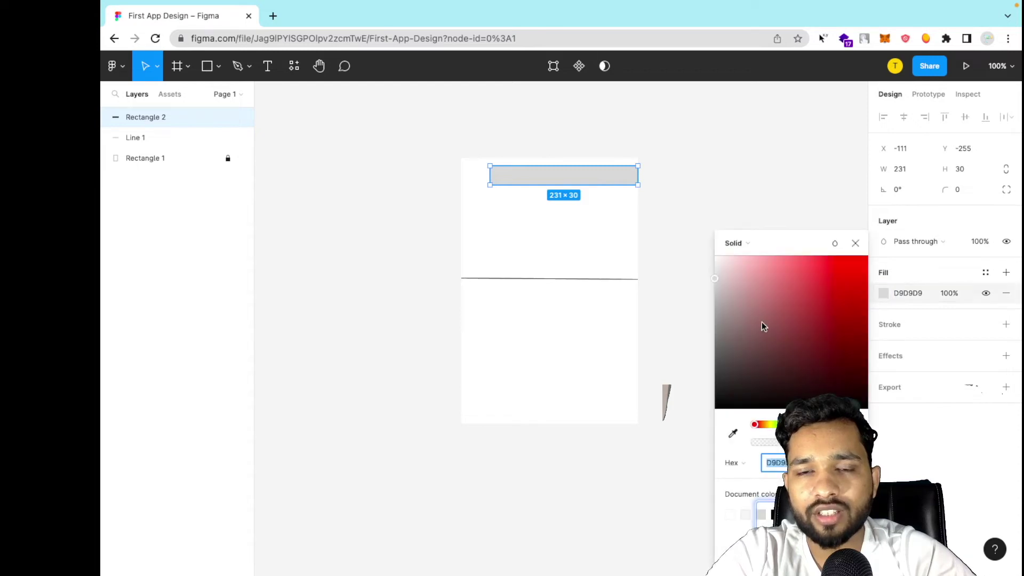
drag(761, 326, 716, 313)
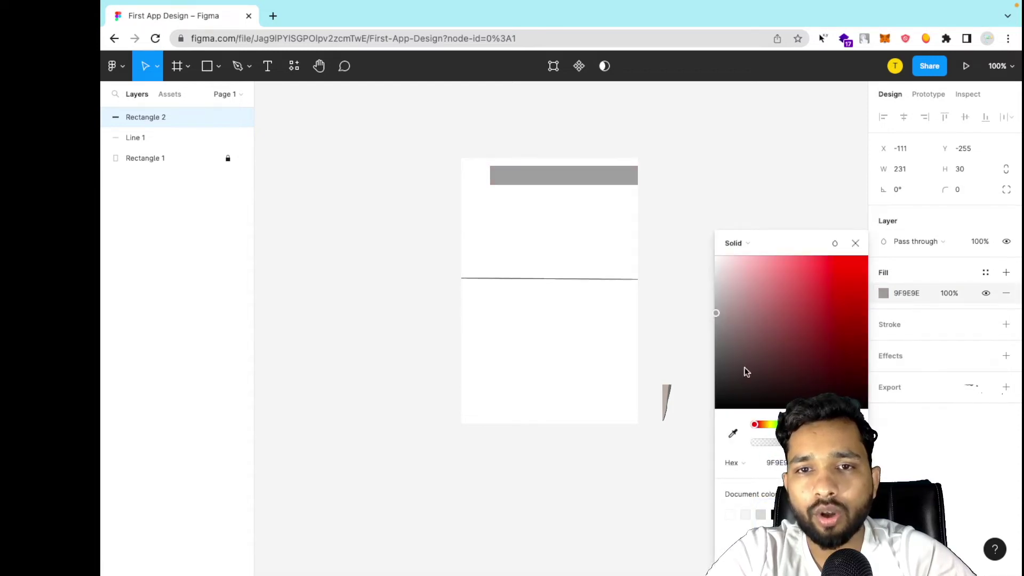
drag(764, 423, 769, 424)
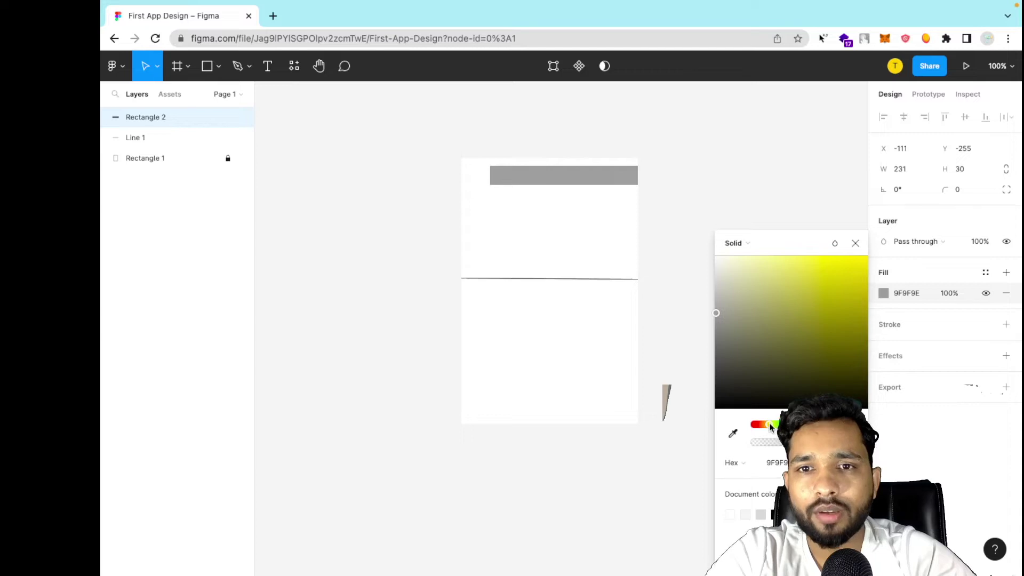
click(734, 299)
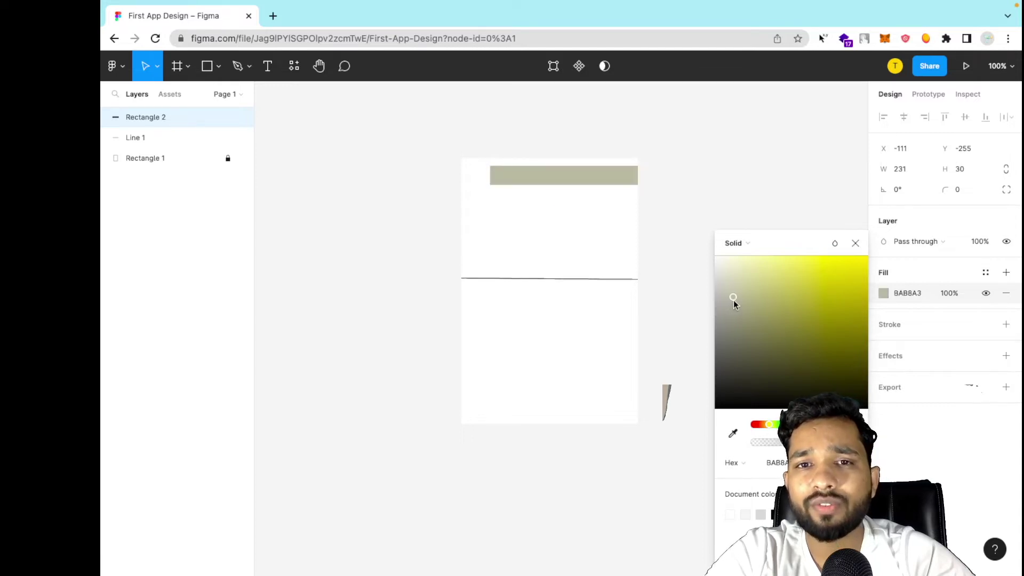
click(587, 334)
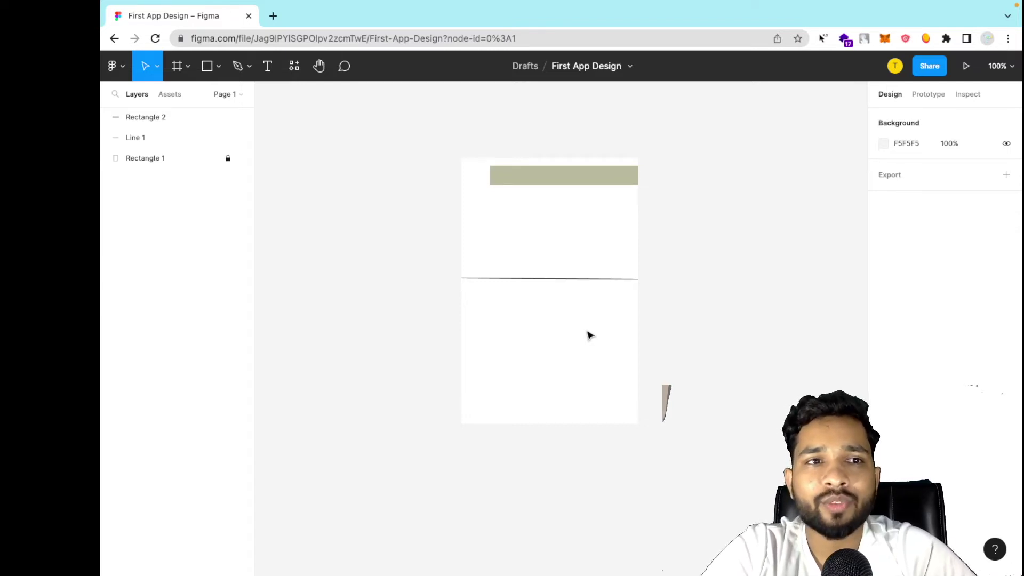
click(124, 69)
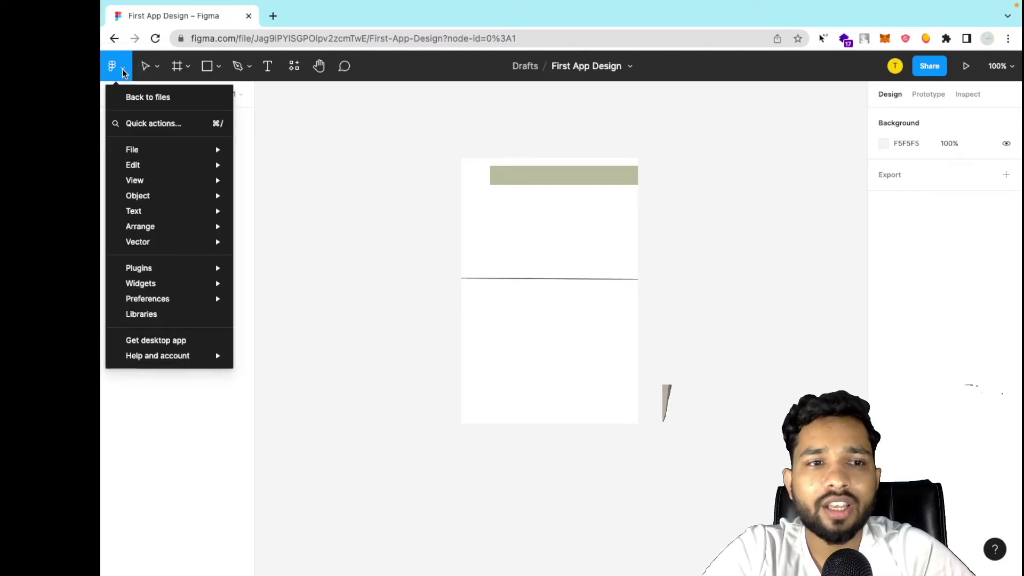
click(160, 100)
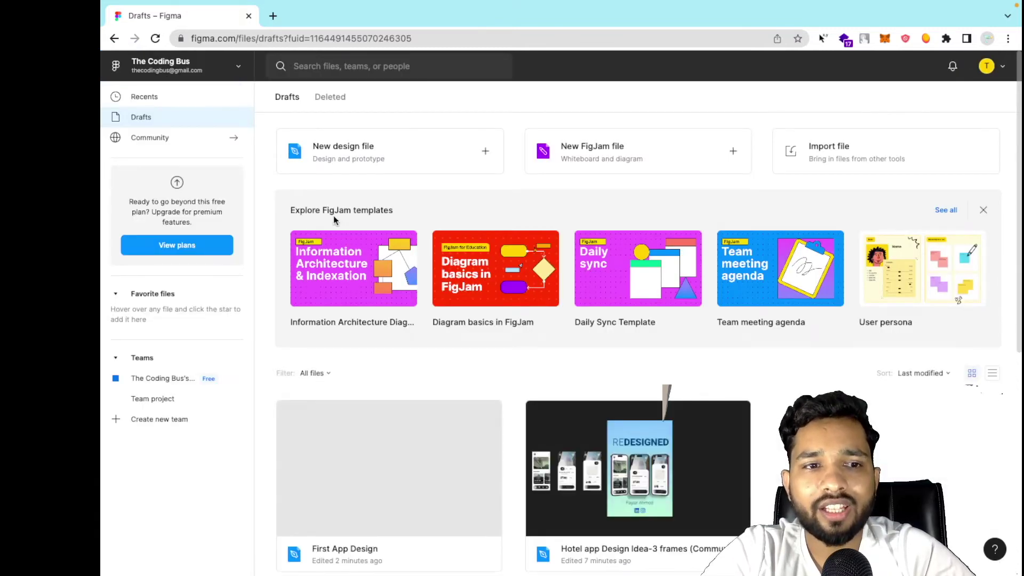
Browse Community's #Mobile then 'app' tags and open the Hotel app Design Idea-3 frames page.
click(143, 137)
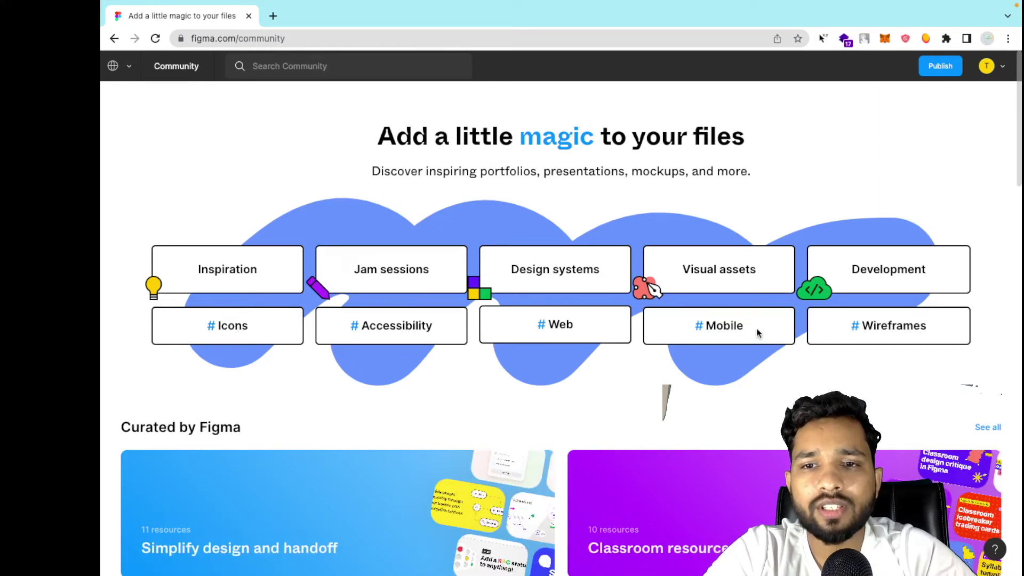
click(727, 324)
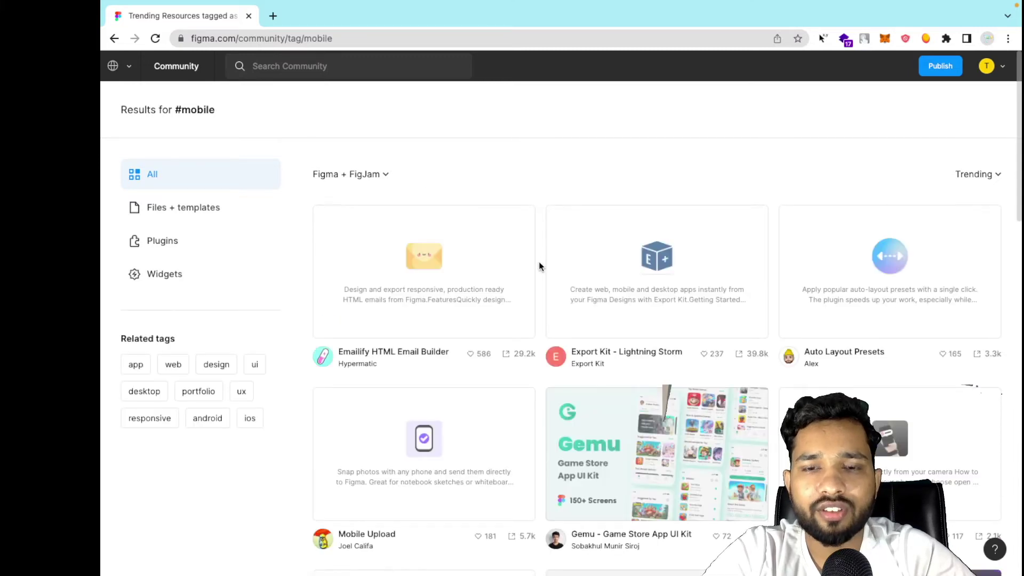
scroll(539, 262, down, 2)
scroll(539, 265, down, 2)
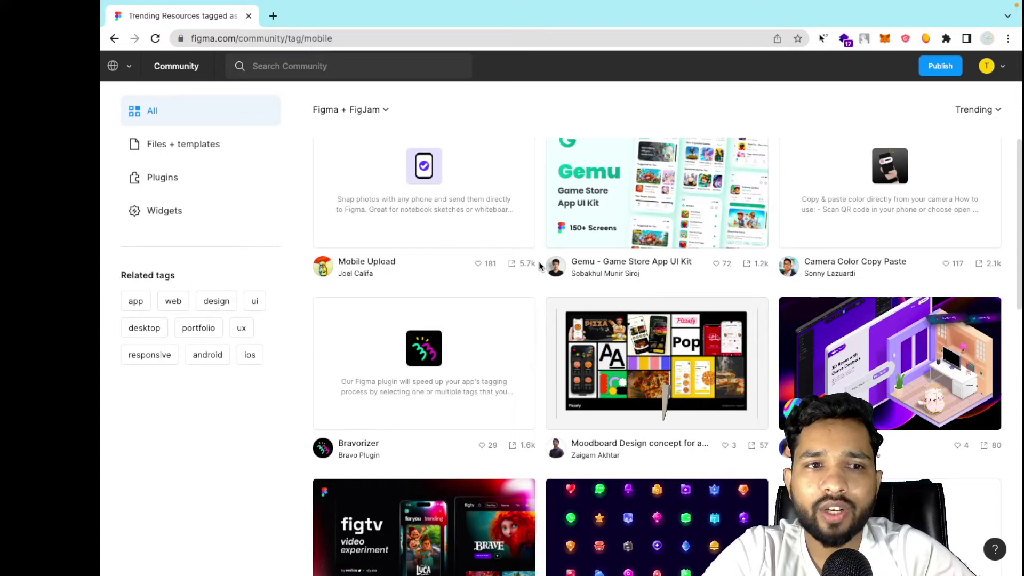
click(142, 301)
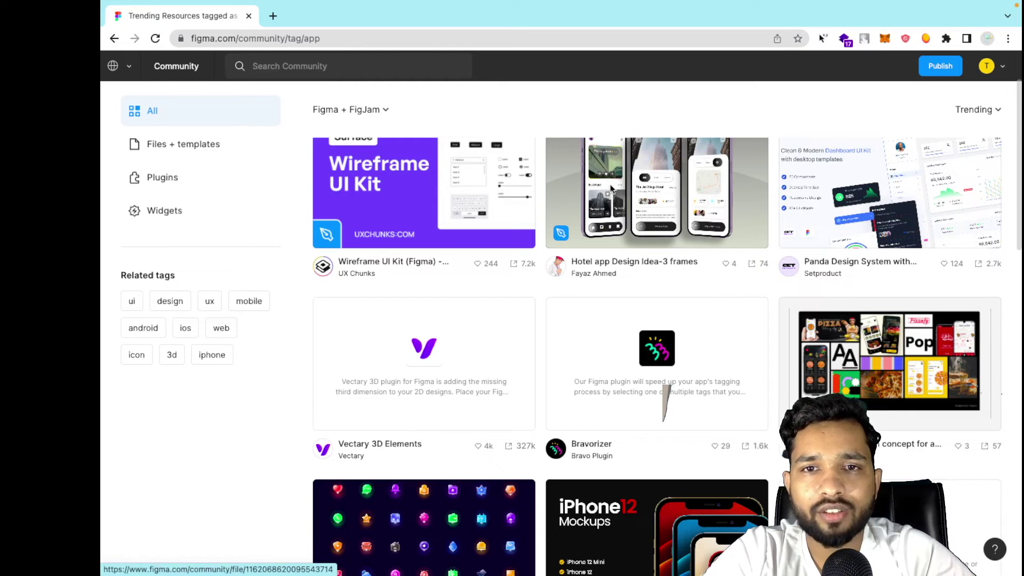
click(639, 198)
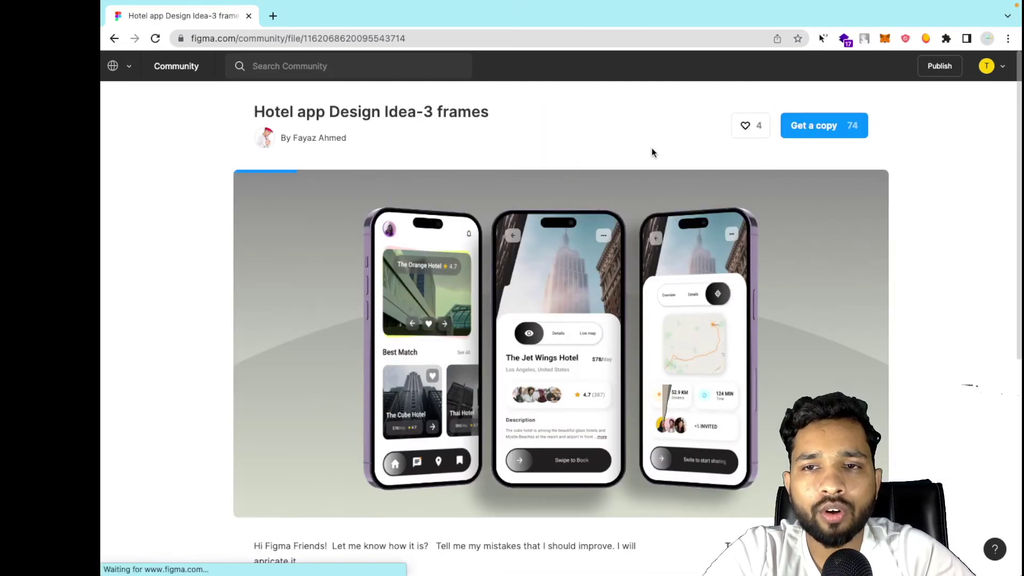
Get a copy of Hotel app Design Idea-3 frames into Drafts.
click(815, 129)
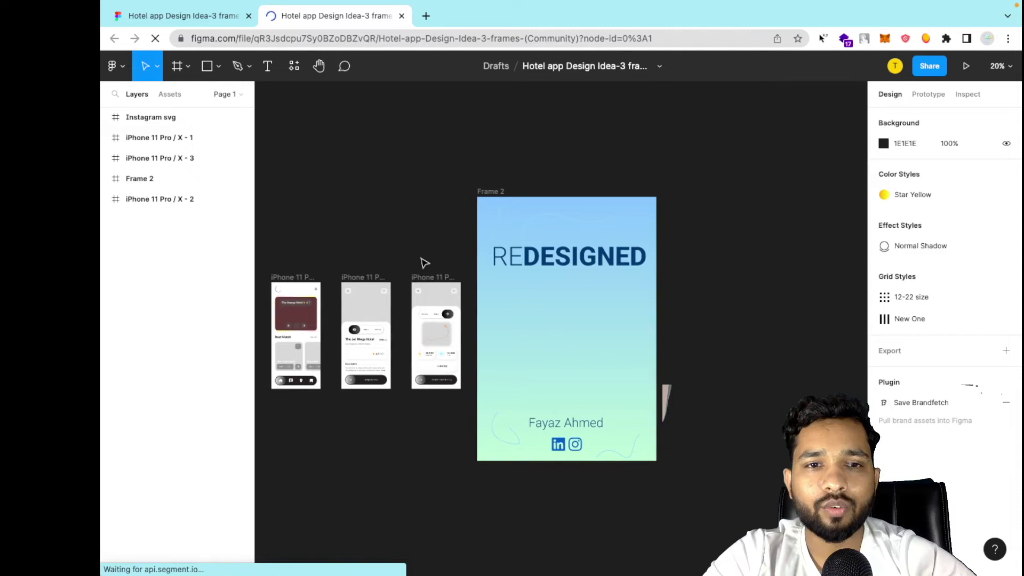
scroll(425, 262, left, 4)
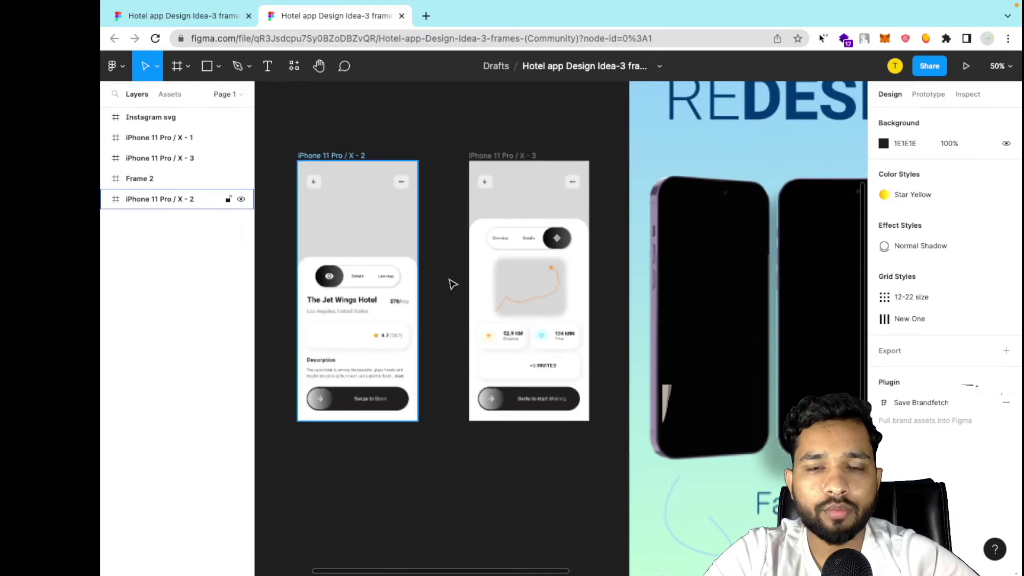
scroll(449, 285, left, 2)
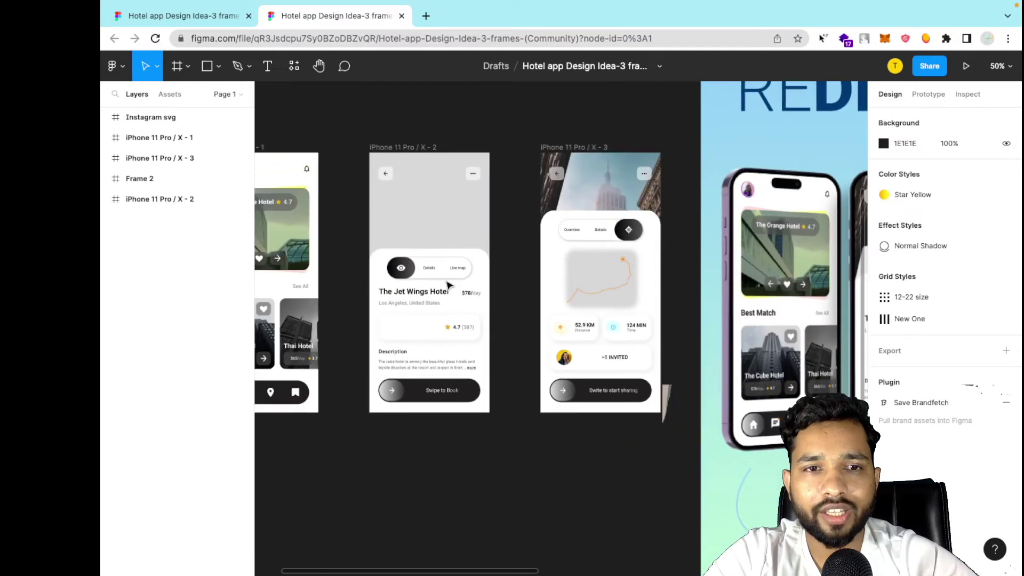
scroll(449, 285, left, 5)
scroll(449, 285, up, 5)
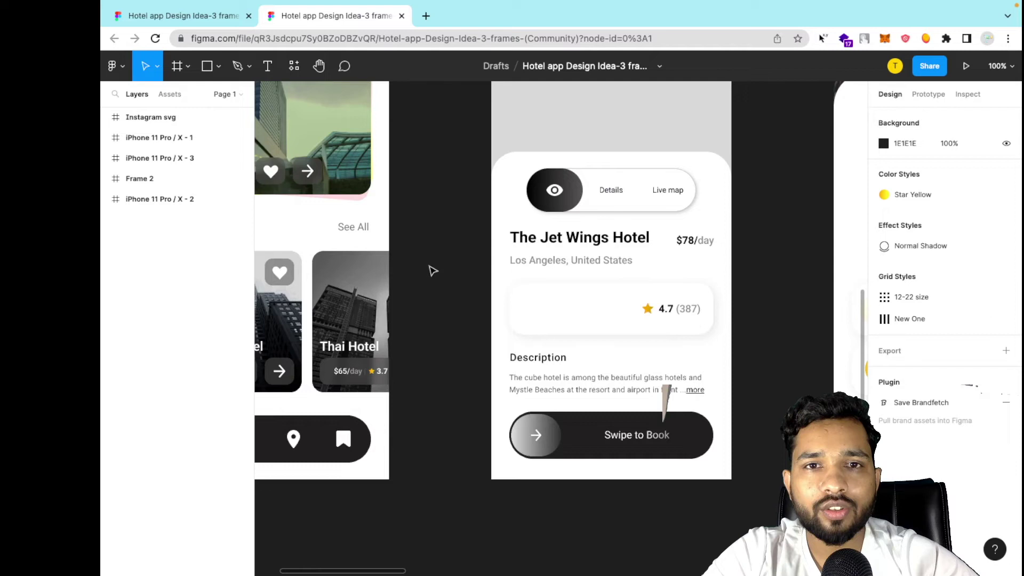
scroll(432, 271, left, 3)
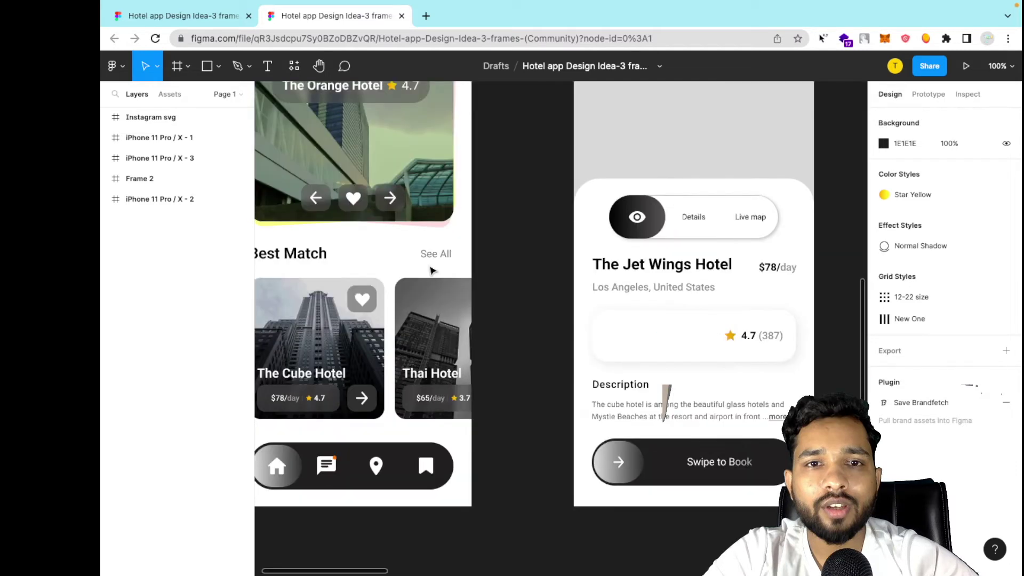
scroll(544, 287, left, 3)
scroll(543, 286, up, 1)
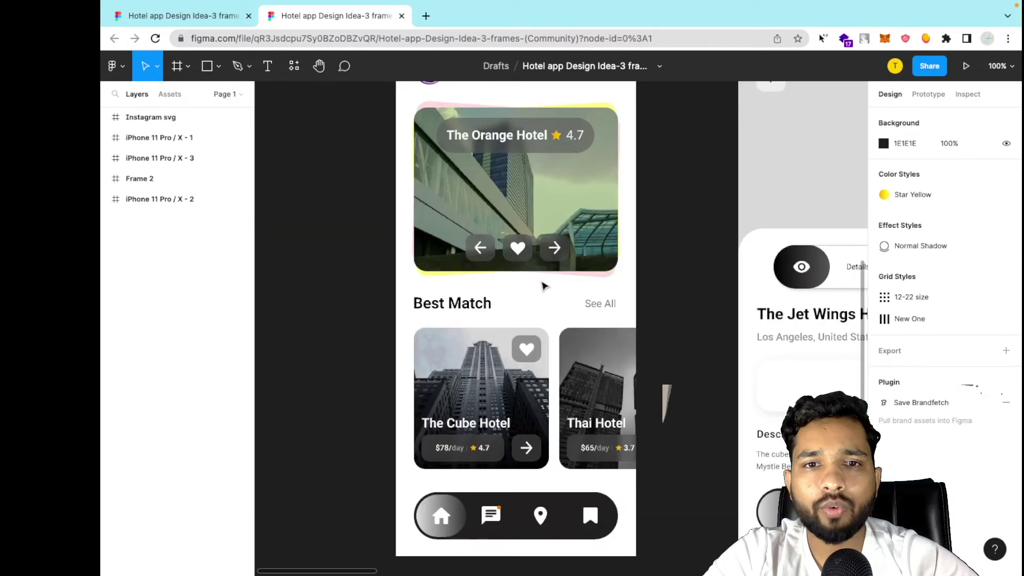
scroll(543, 287, down, 5)
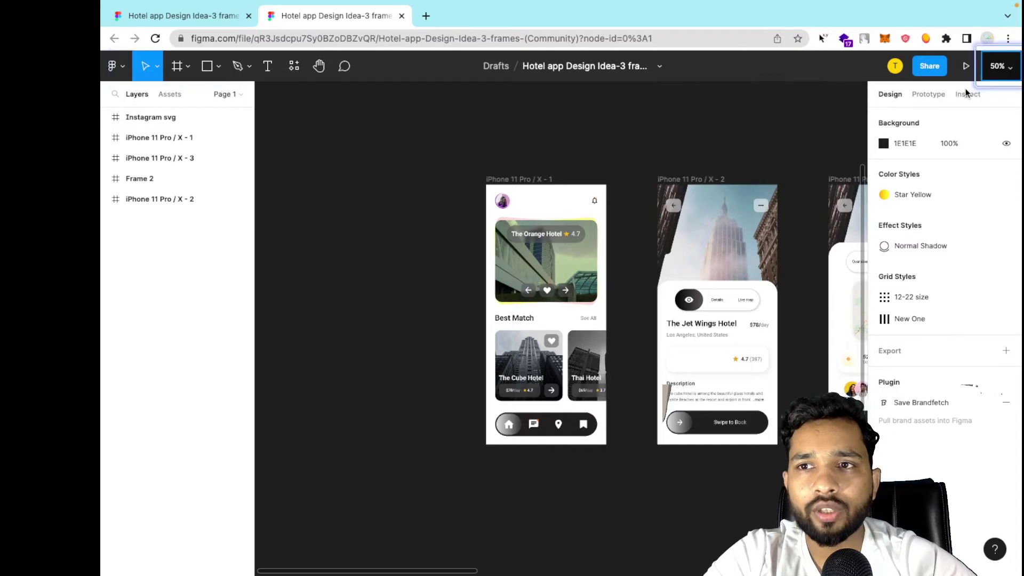
Zoom the canvas to 70% and select the Orange Hotel image card.
click(989, 66)
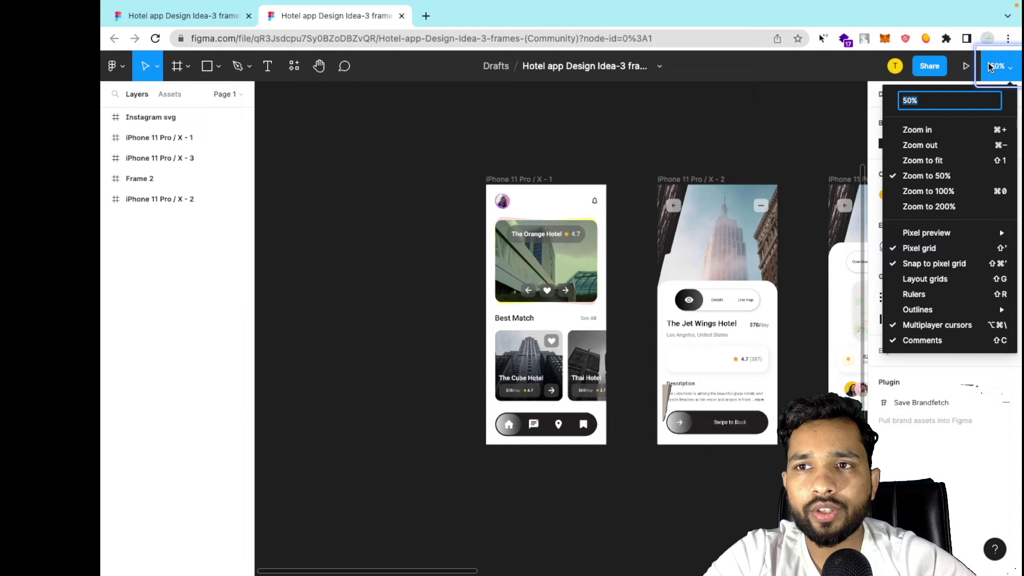
click(989, 66)
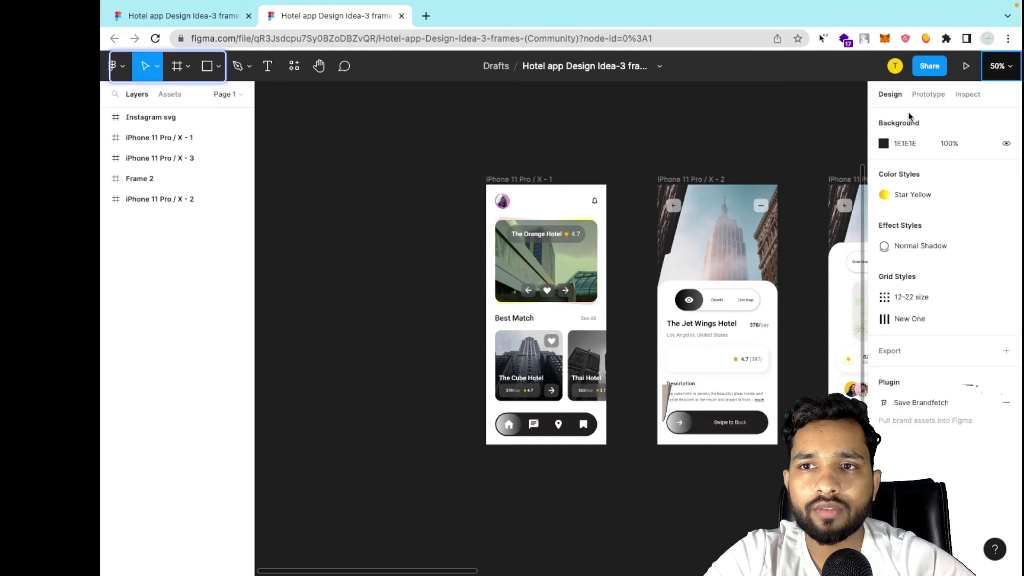
key(Return)
text(70)
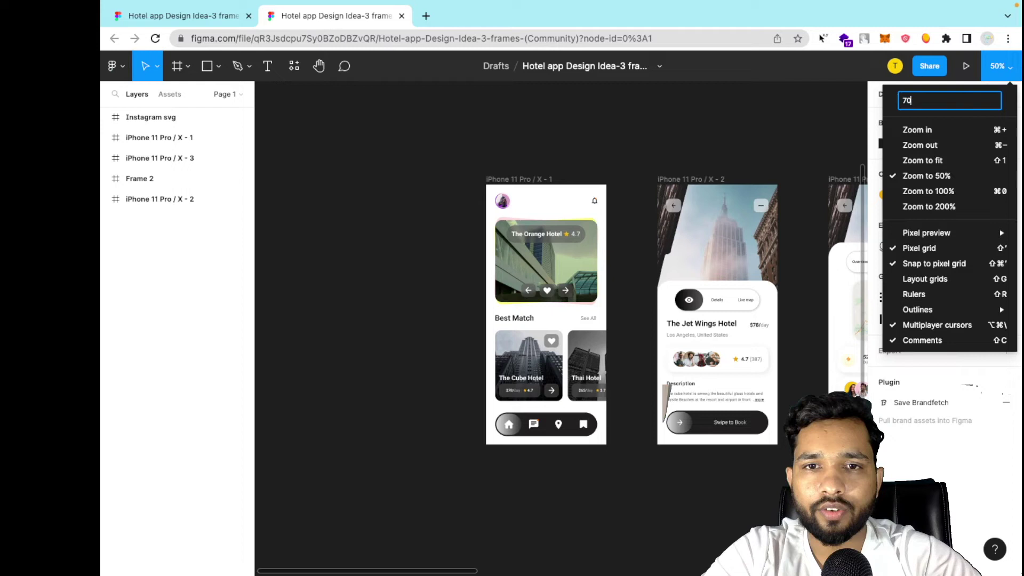
key(Return)
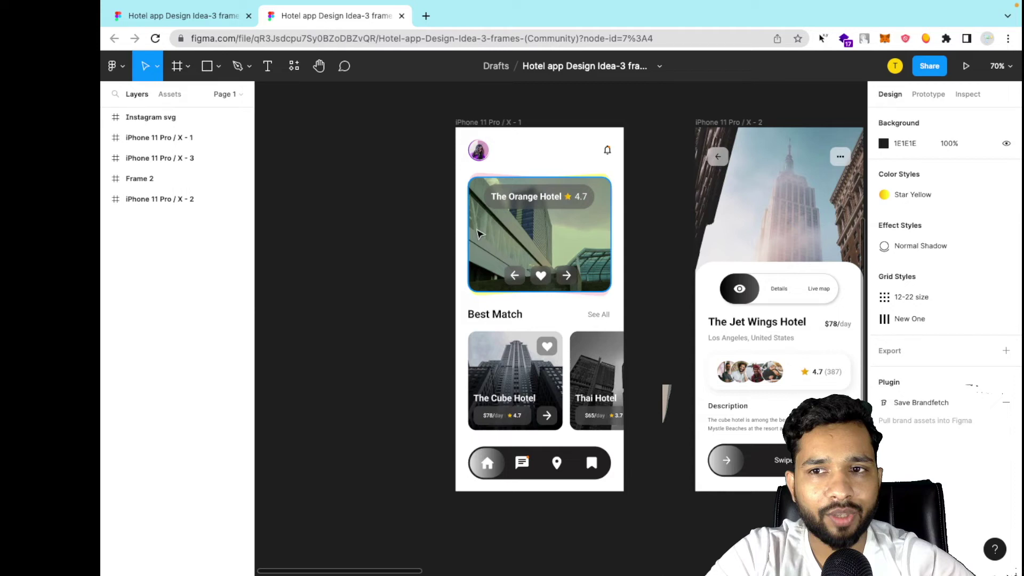
click(478, 233)
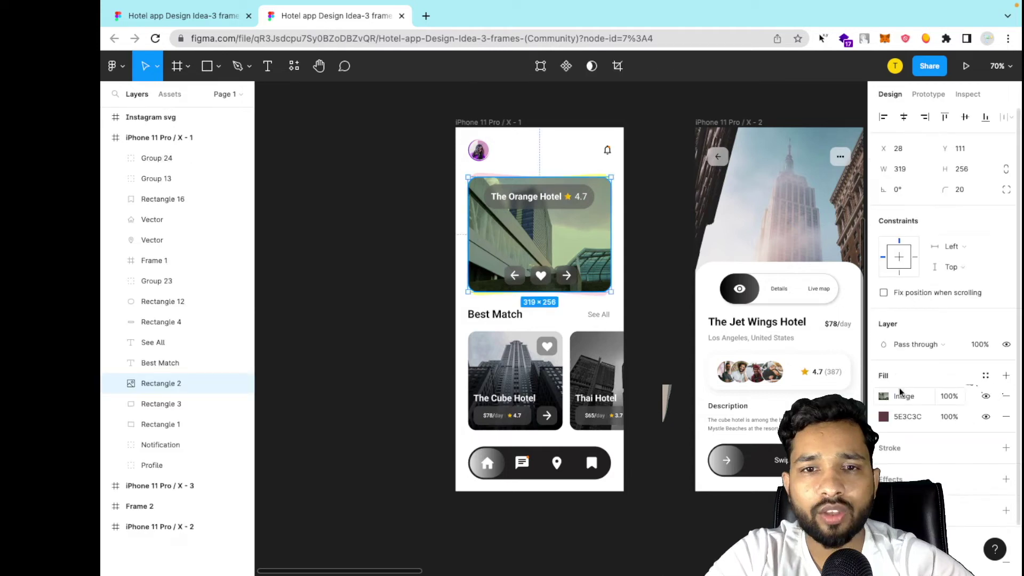
Check the Orange Hotel card's image fill, then select the 375 × 812 iPhone 11 Pro / X - 1 frame.
scroll(917, 427, down, 1)
click(911, 424)
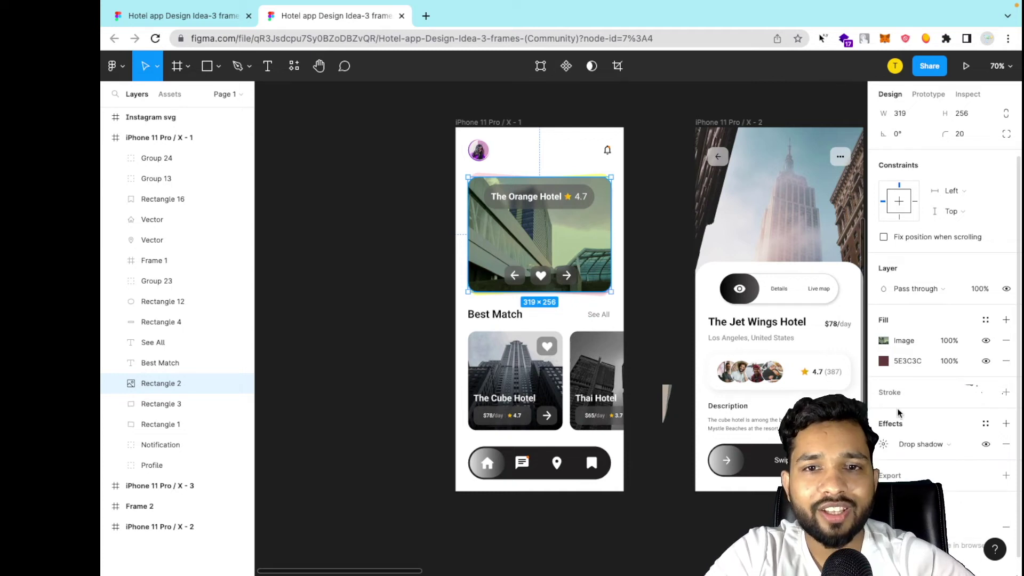
scroll(896, 405, up, 1)
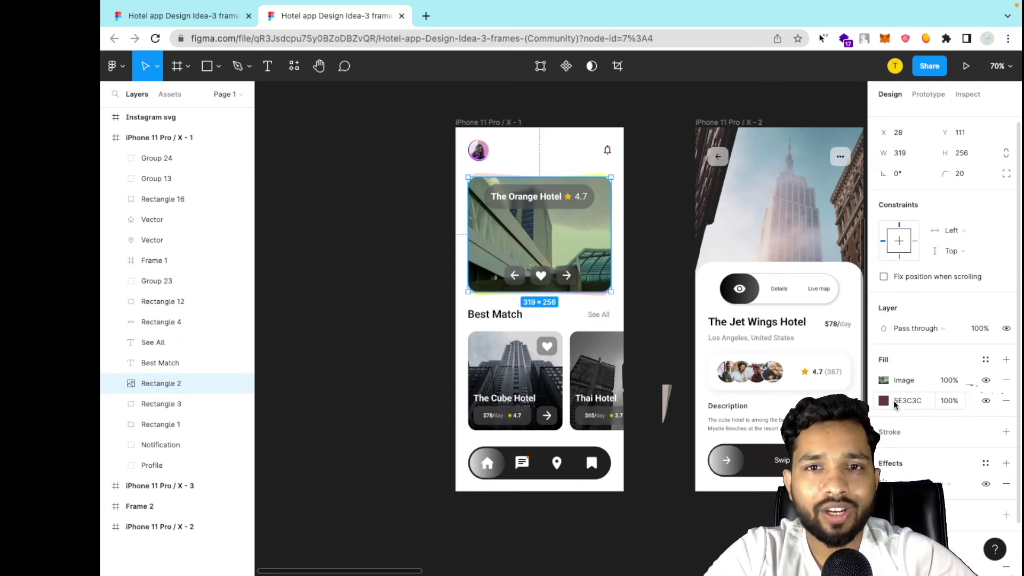
click(509, 125)
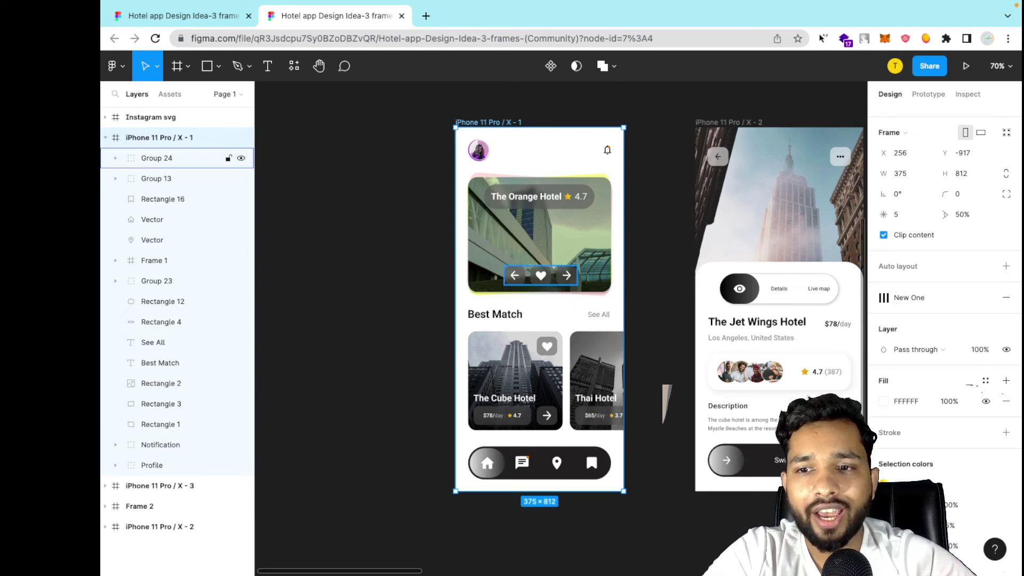
Export the iPhone 11 Pro / X - 1 frame as a 1x PNG with suffix 'first'.
scroll(915, 479, down, 3)
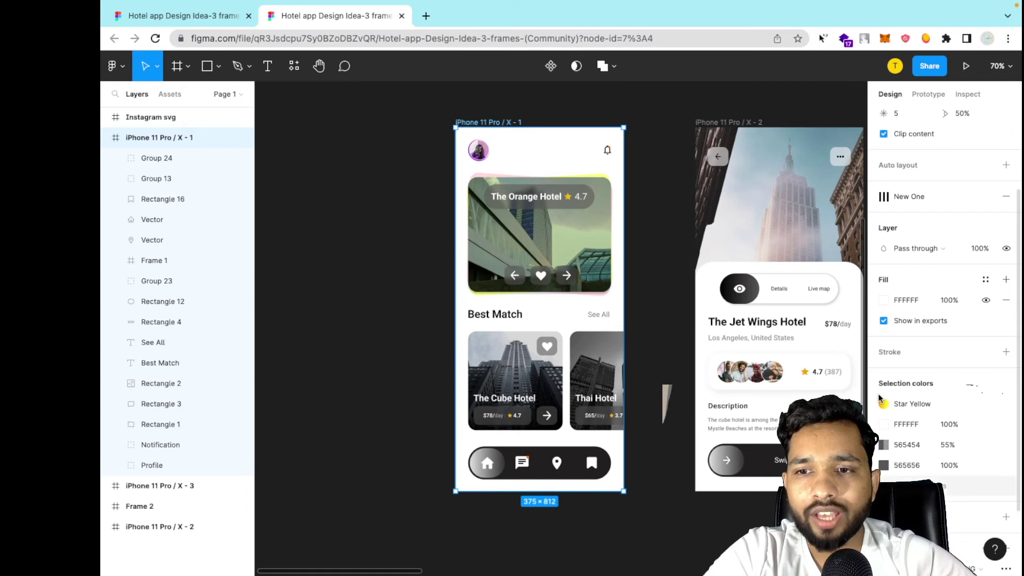
scroll(931, 472, down, 3)
click(927, 475)
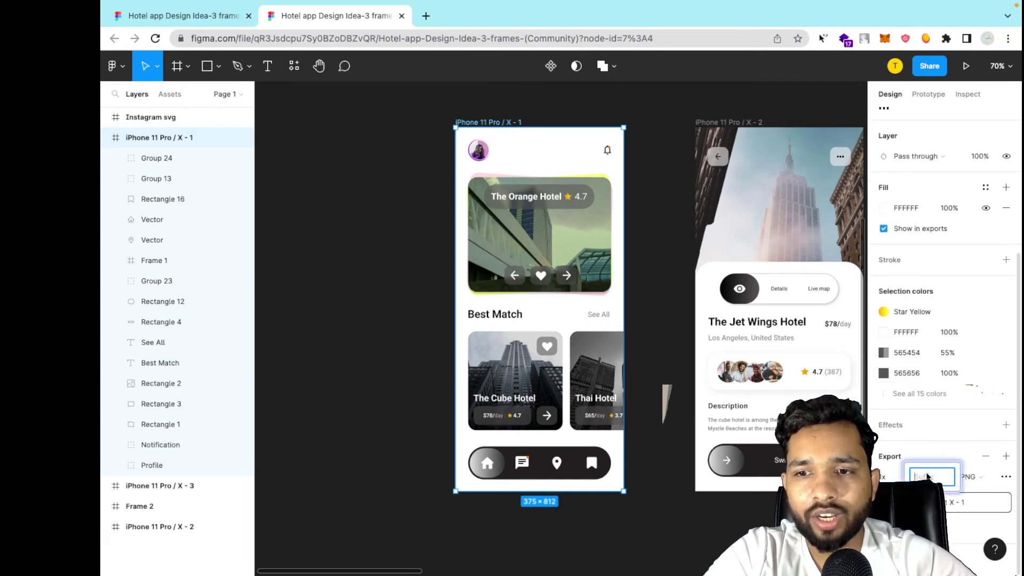
text(first)
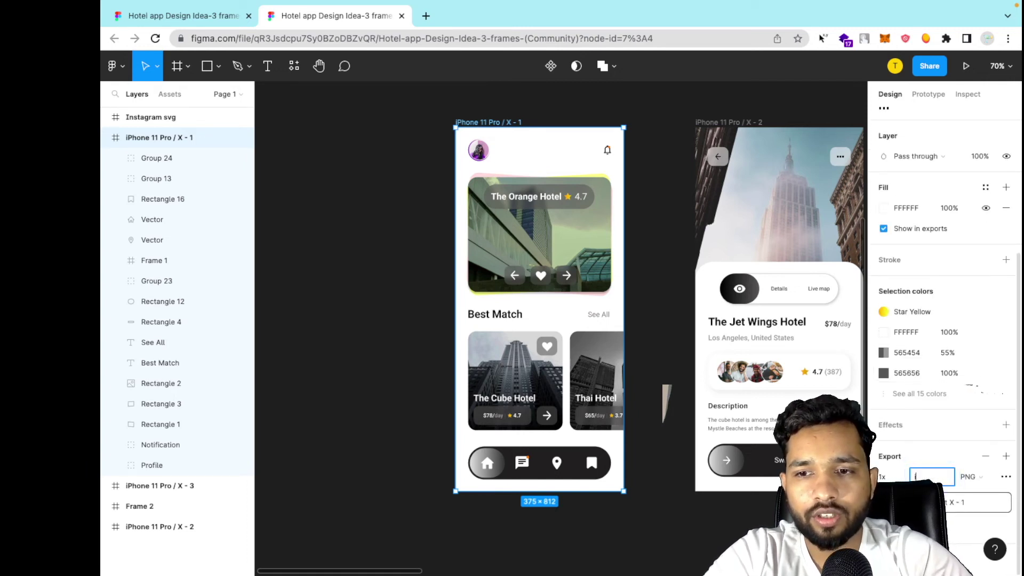
click(946, 507)
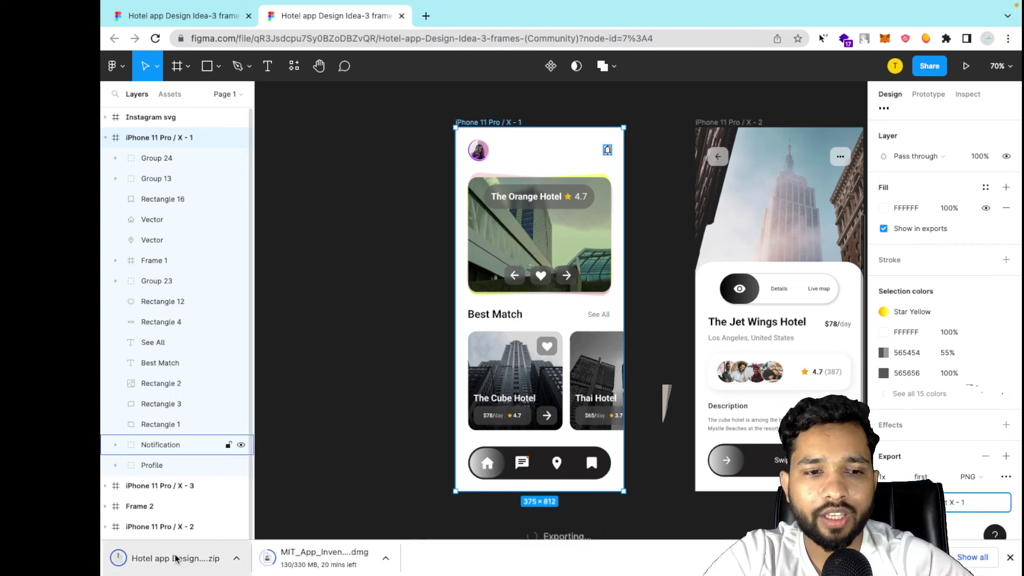
Open the downloaded zip and view X - 1first.png in Preview.
click(176, 558)
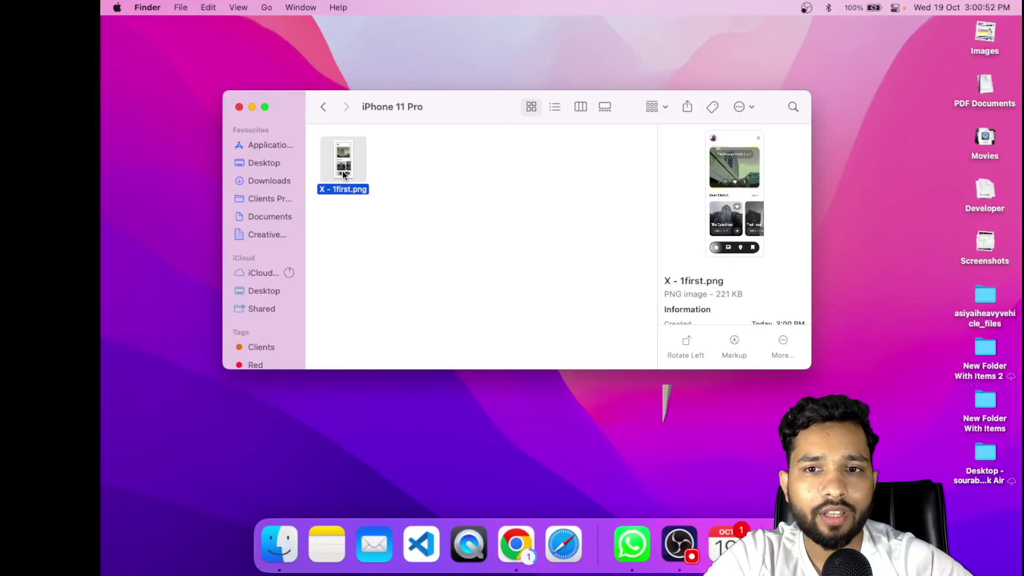
double_click(344, 160)
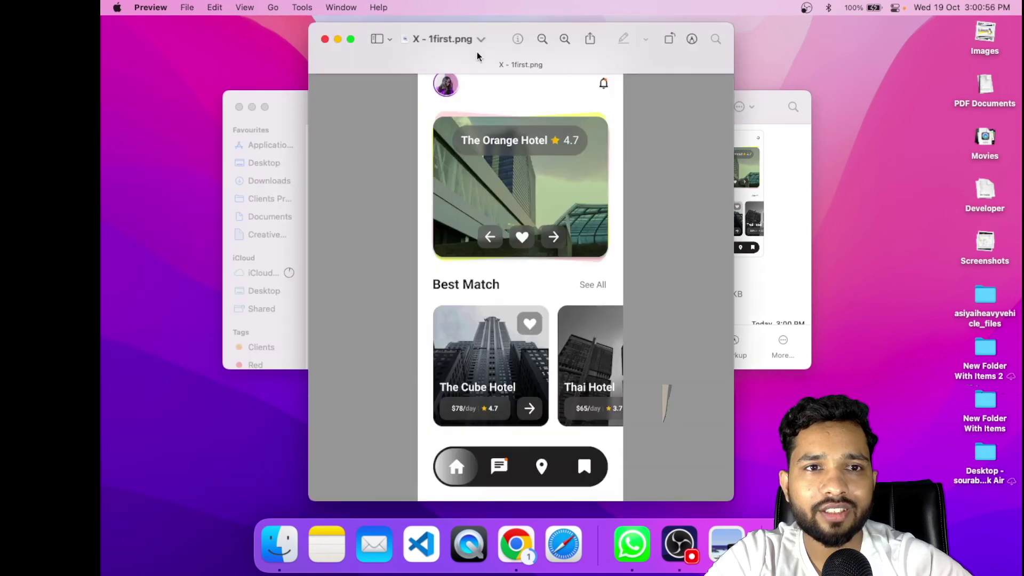
drag(477, 56, 484, 53)
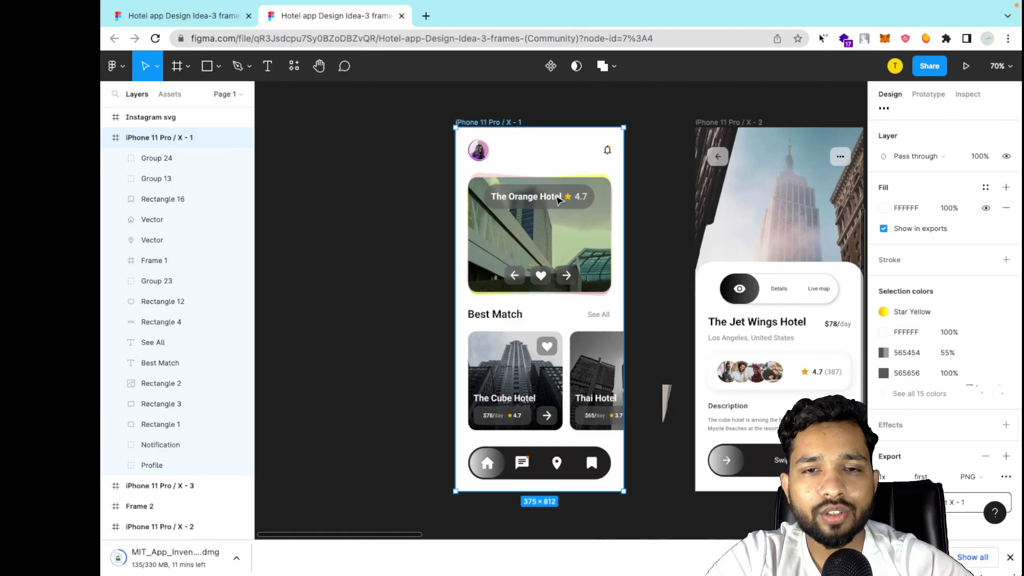
click(388, 233)
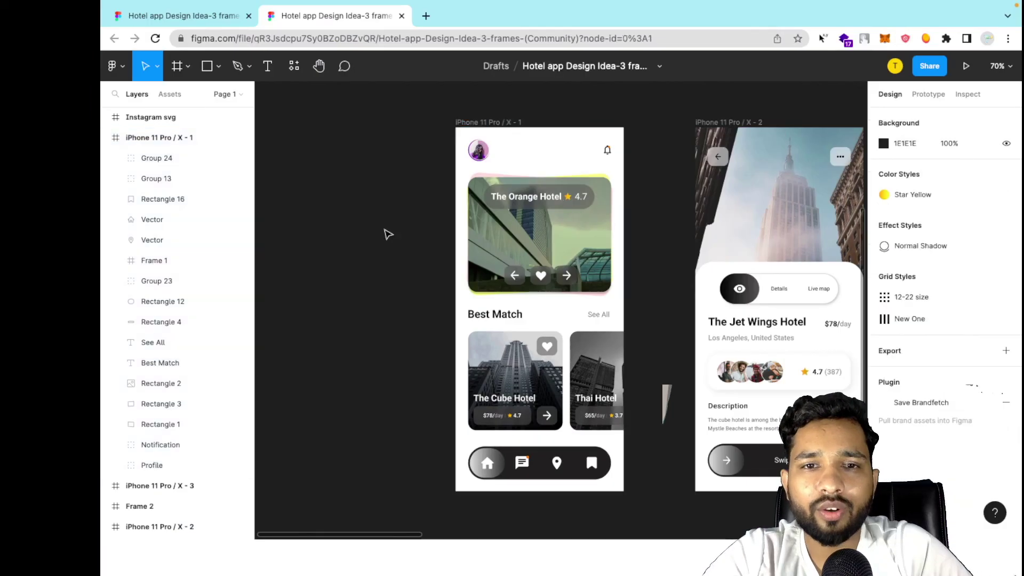